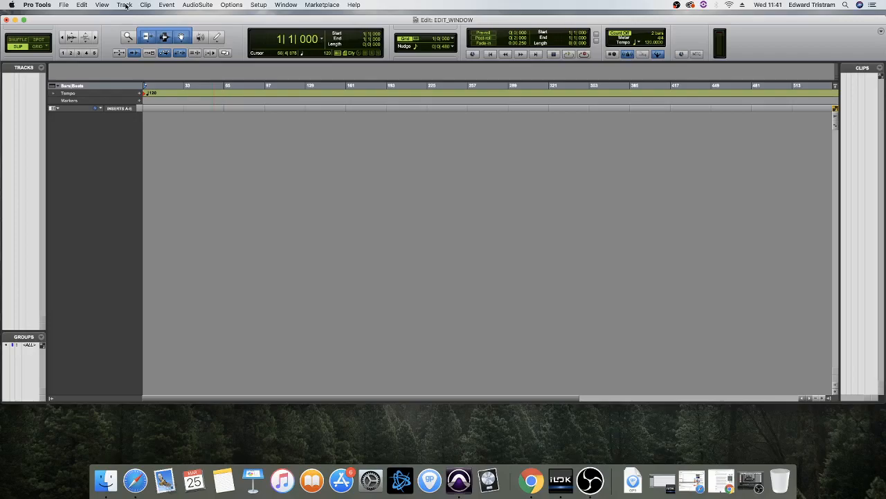
pyautogui.click(126, 5)
pyautogui.click(129, 15)
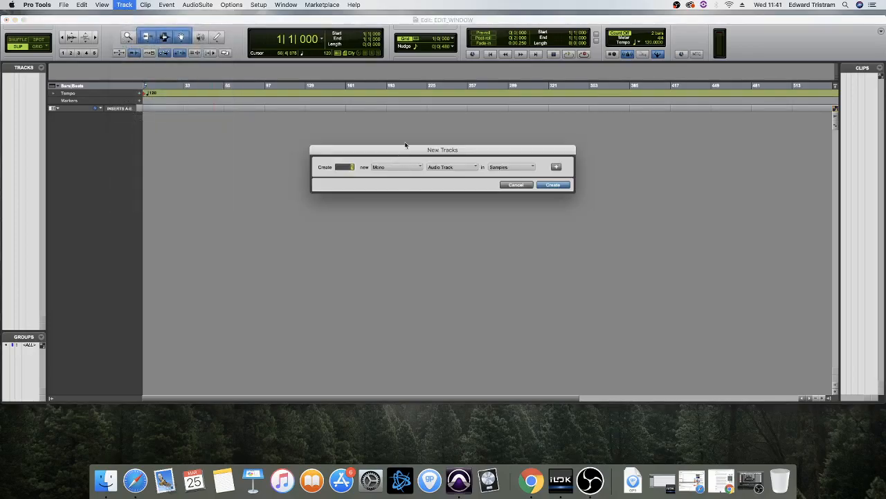
pyautogui.click(517, 185)
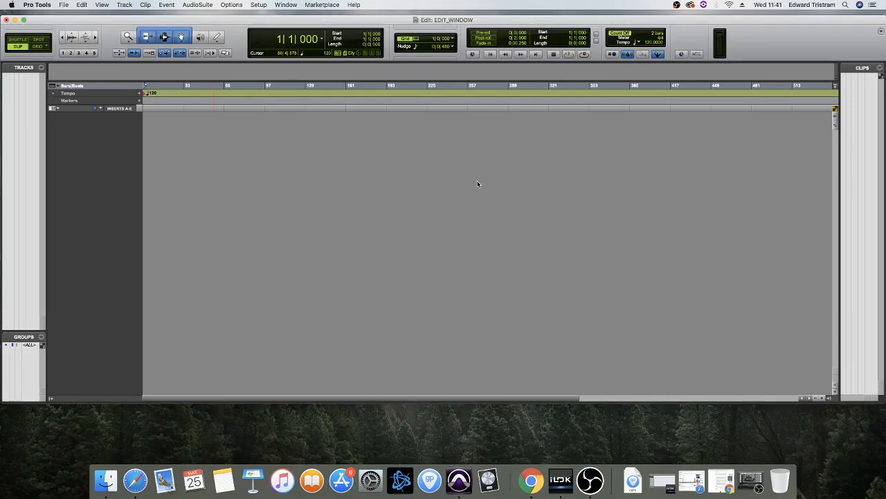
# - Start creating new tracks and try to set the number of tracks to 1000
pyautogui.press('super+shift+n')
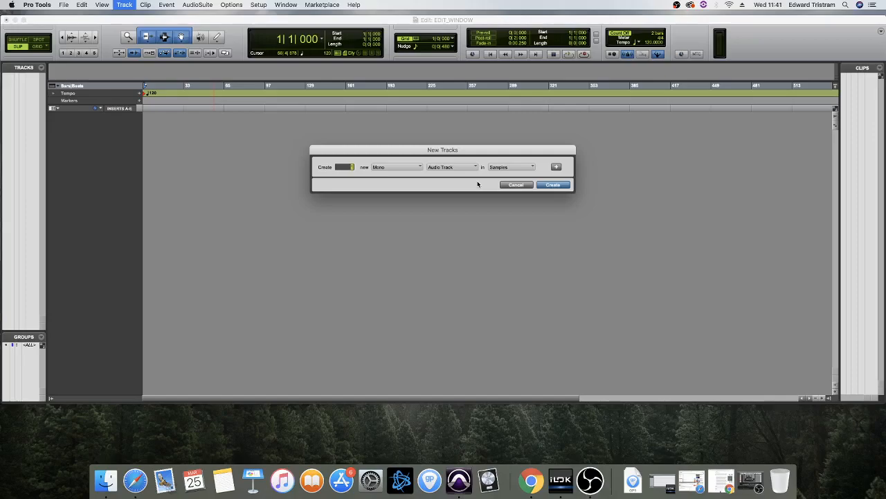
pyautogui.moveTo(400, 153); pyautogui.dragTo(366, 147)
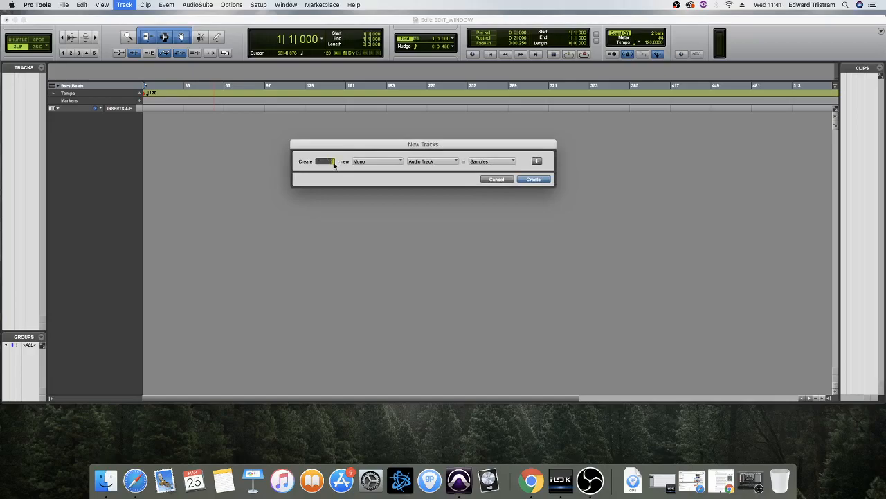
pyautogui.write('1000')
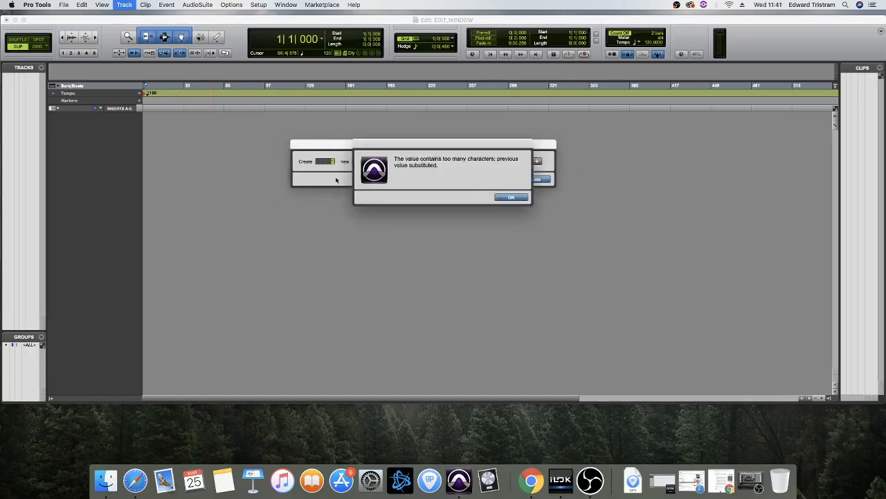
pyautogui.click(500, 198)
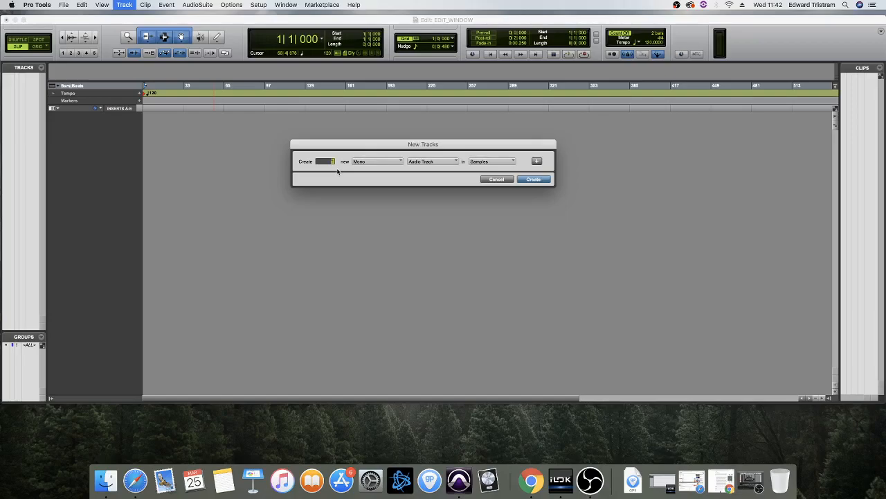
# - Examine the channel format choices offered for the new track, keeping Mono
pyautogui.click(372, 162)
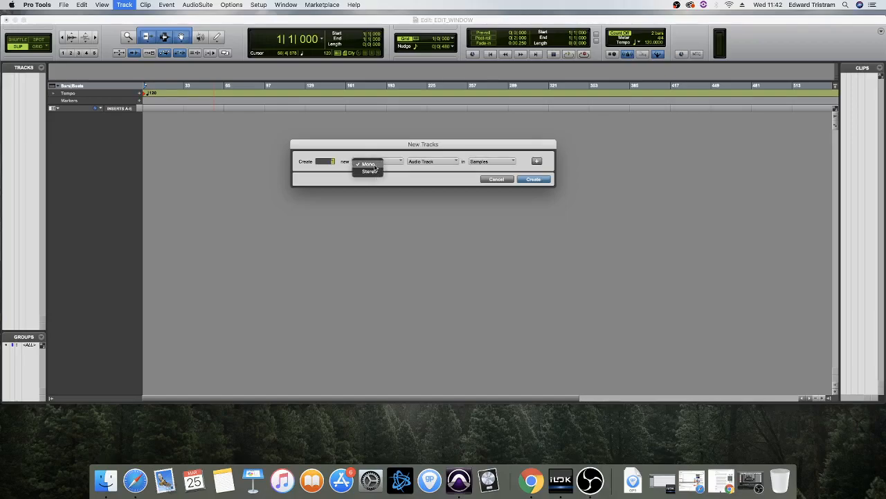
pyautogui.click(378, 148)
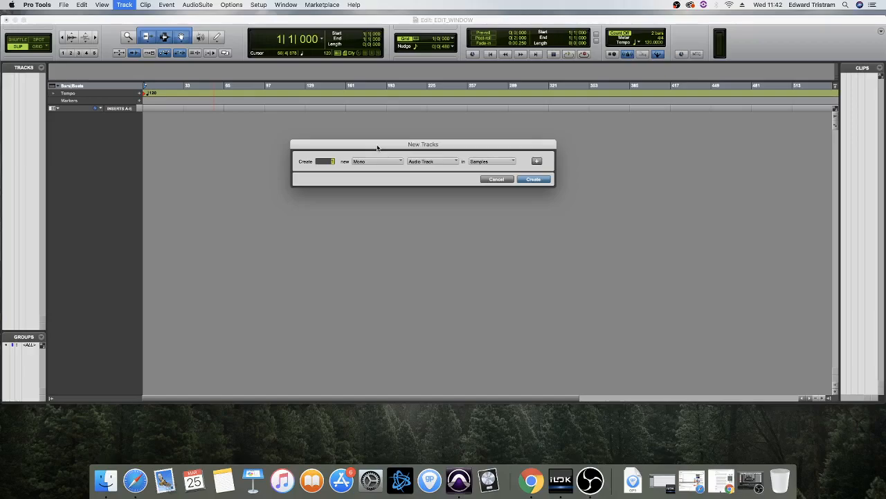
pyautogui.click(371, 161)
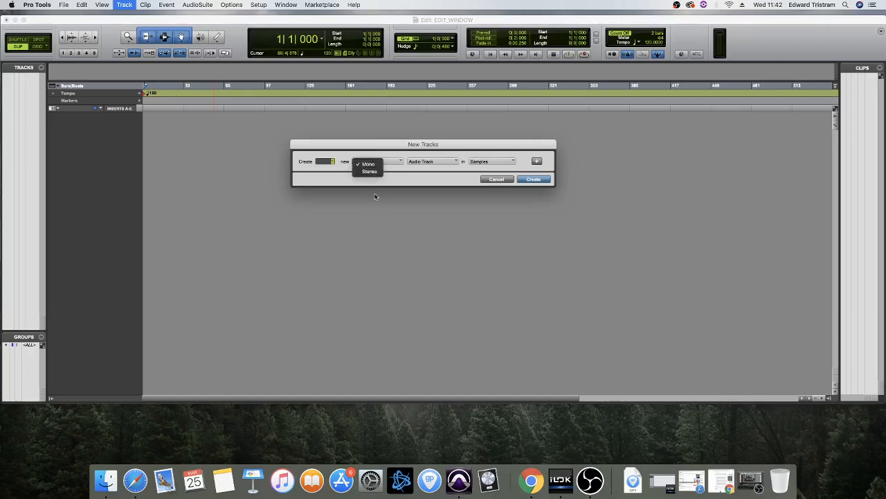
pyautogui.click(376, 148)
pyautogui.click(378, 163)
pyautogui.click(382, 153)
pyautogui.click(381, 164)
pyautogui.click(382, 148)
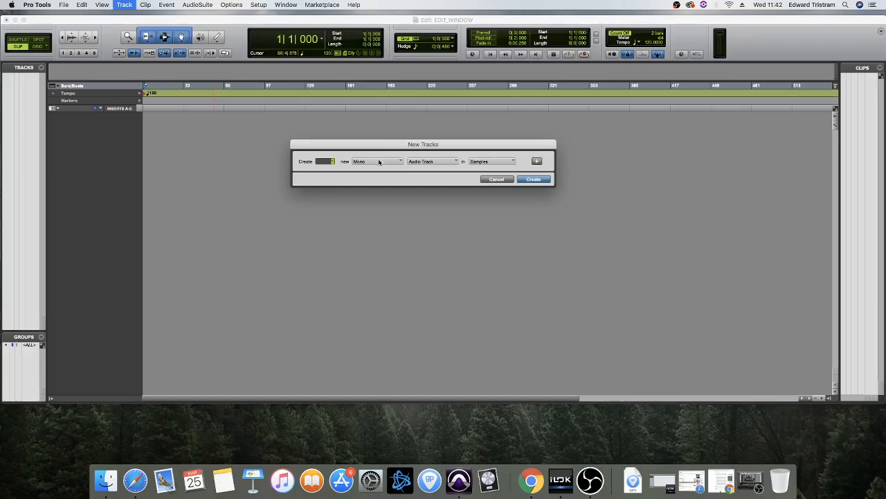
pyautogui.click(380, 162)
pyautogui.click(386, 150)
pyautogui.click(381, 162)
pyautogui.click(385, 145)
# - Switch the new track's channel format to Stereo and back to Mono
pyautogui.click(378, 163)
pyautogui.click(369, 171)
pyautogui.click(374, 162)
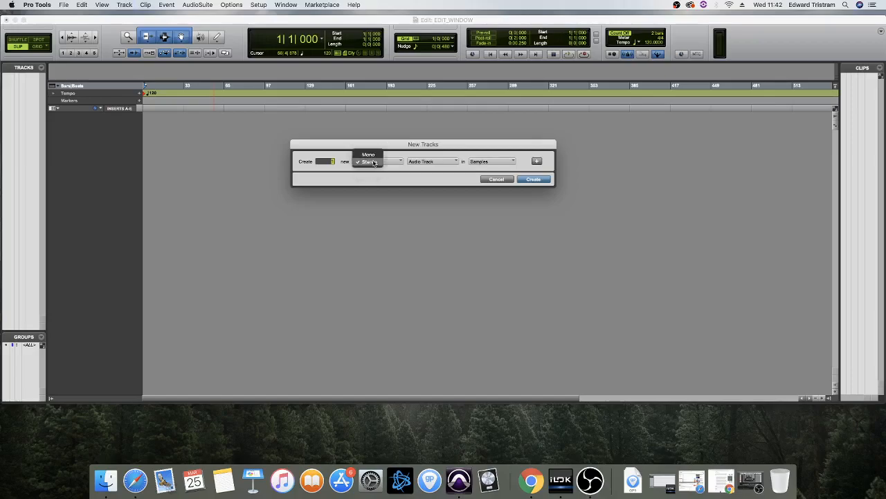
pyautogui.click(368, 155)
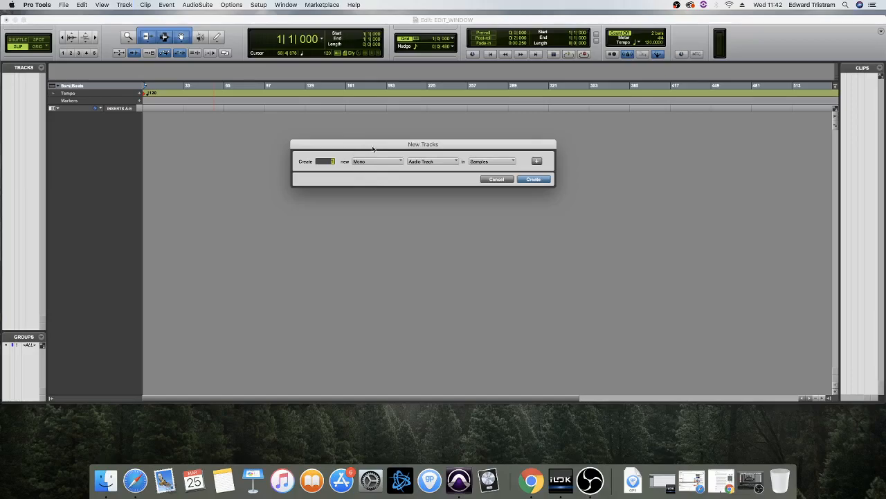
# - Review the available track types and the track presets, keeping Audio Track
pyautogui.click(435, 162)
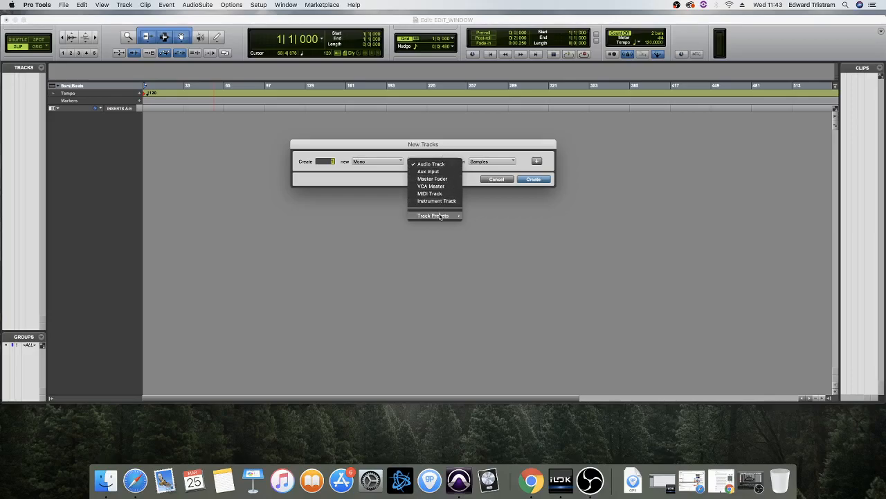
pyautogui.moveTo(440, 216)
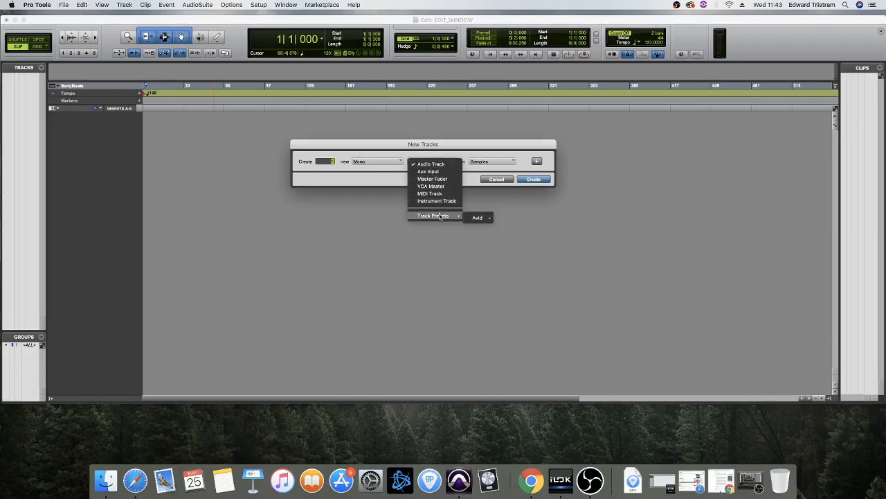
pyautogui.click(434, 162)
pyautogui.click(435, 162)
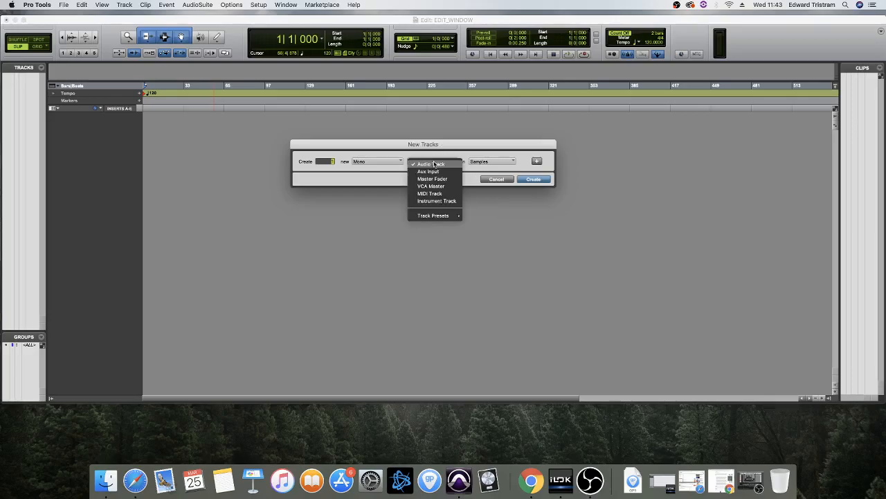
pyautogui.click(426, 163)
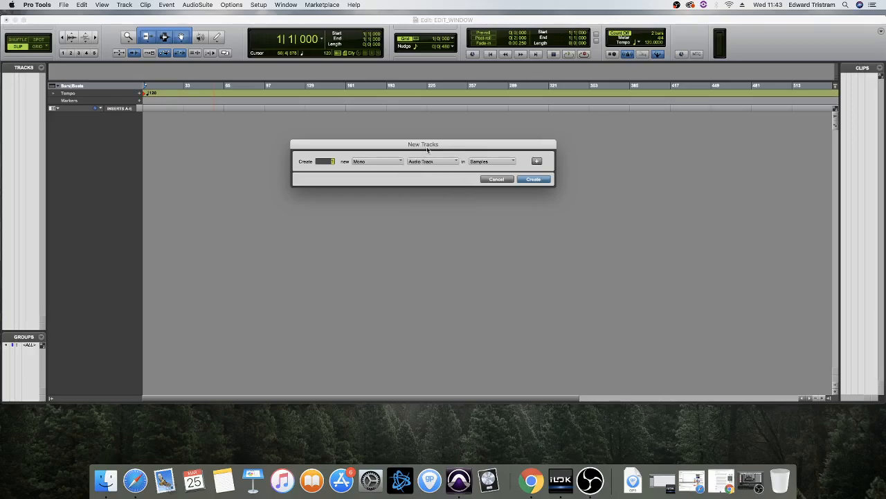
# - Inspect the new track's timebase choices, switch the timebase to Ticks and return it to Samples
pyautogui.click(492, 161)
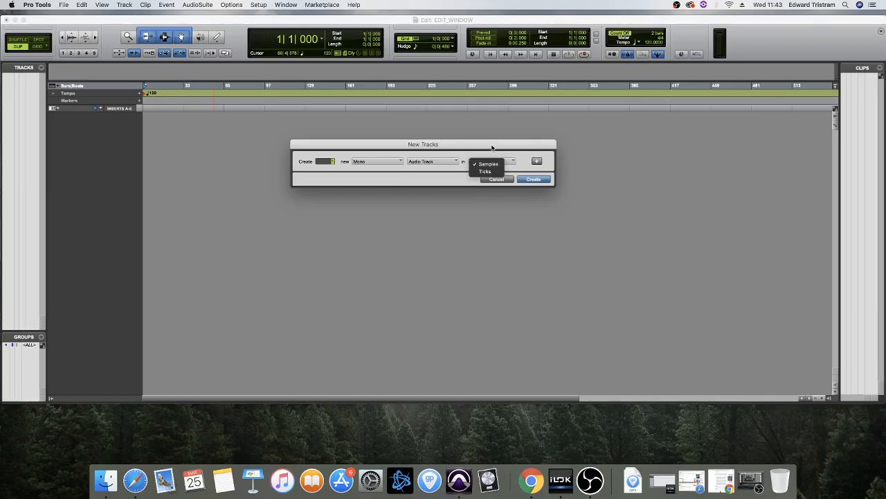
pyautogui.click(492, 148)
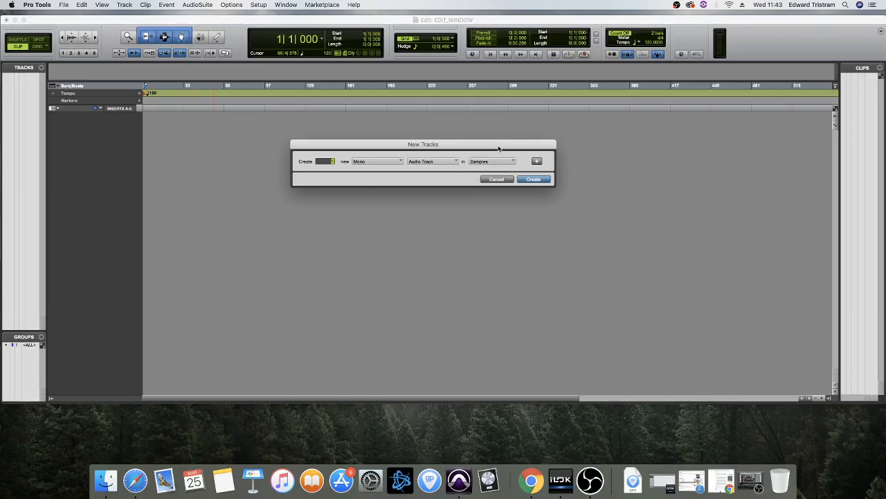
pyautogui.click(500, 161)
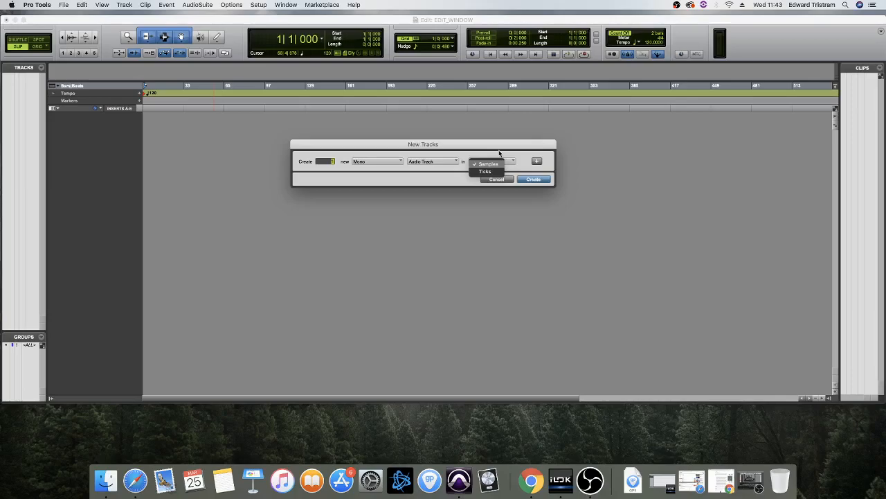
pyautogui.click(499, 151)
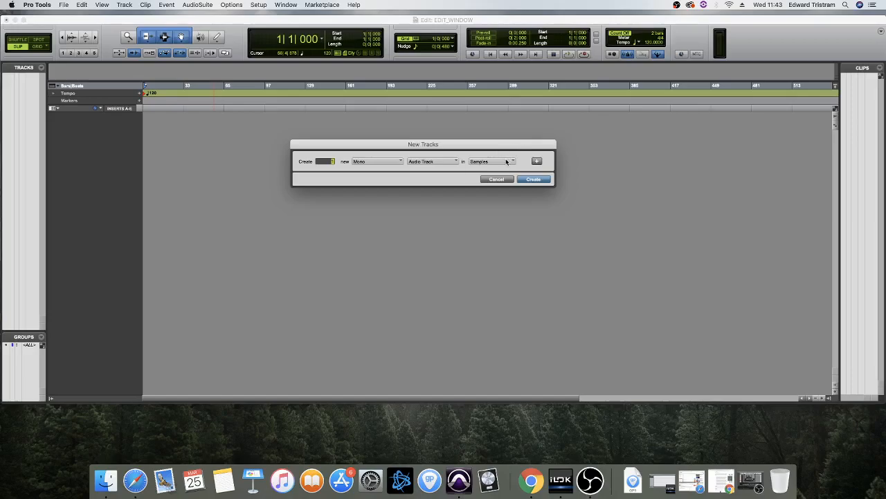
pyautogui.click(509, 162)
pyautogui.click(491, 172)
pyautogui.click(497, 160)
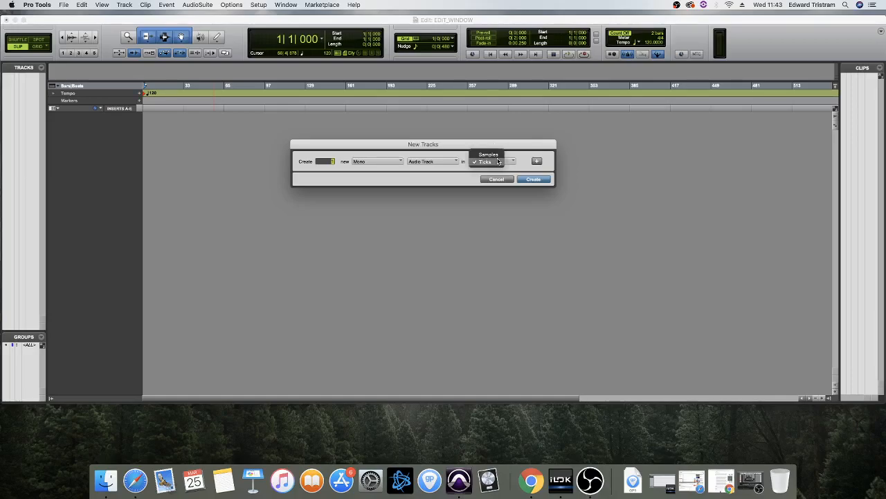
pyautogui.click(499, 155)
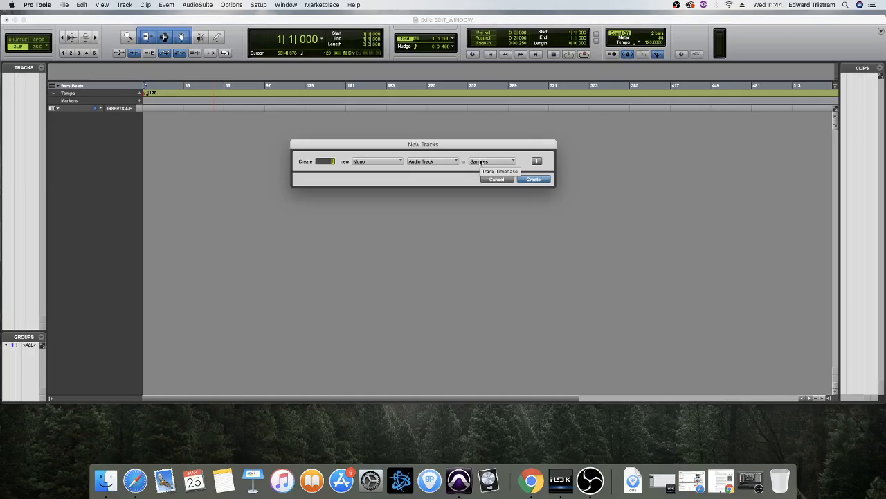
# - Change the new track's type to Instrument Track and return it to Audio Track
pyautogui.click(445, 162)
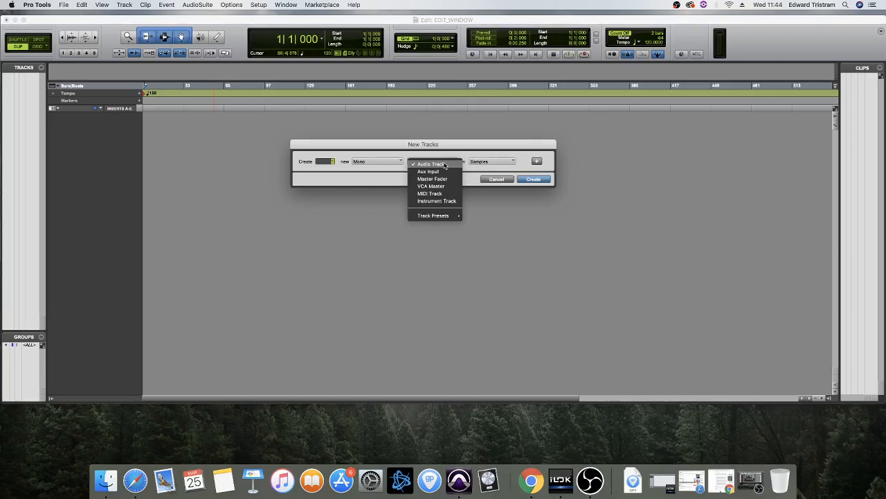
pyautogui.click(445, 202)
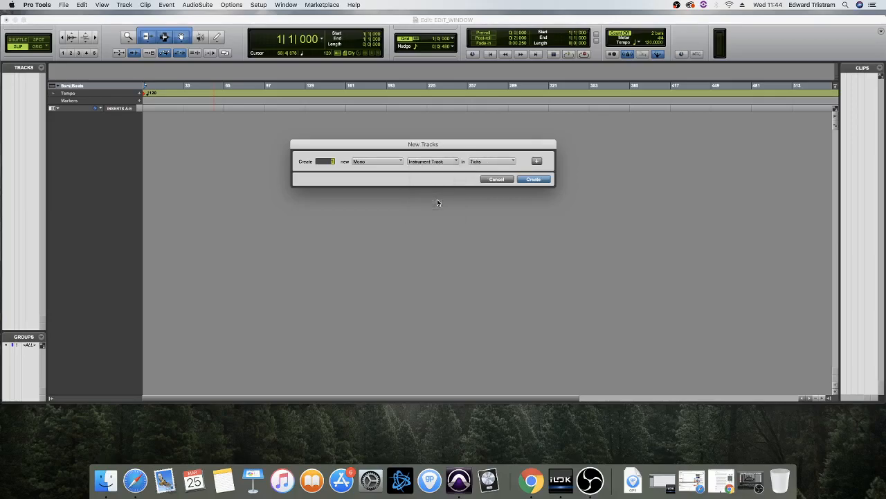
pyautogui.click(455, 161)
pyautogui.click(487, 162)
pyautogui.click(441, 161)
pyautogui.click(443, 124)
# - Add a second row for a Stereo Instrument Track in Ticks to the new tracks list and remove that row again
pyautogui.click(536, 160)
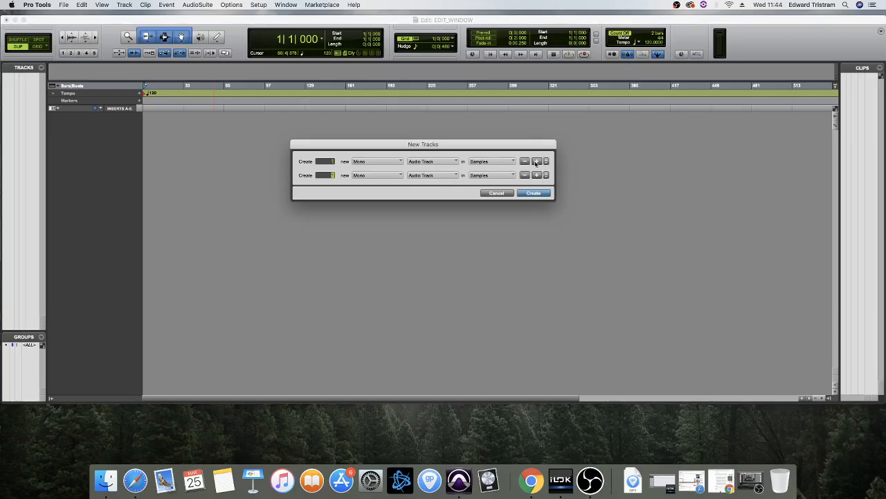
pyautogui.click(334, 162)
pyautogui.press('Tab')
pyautogui.click(371, 175)
pyautogui.click(378, 185)
pyautogui.click(433, 175)
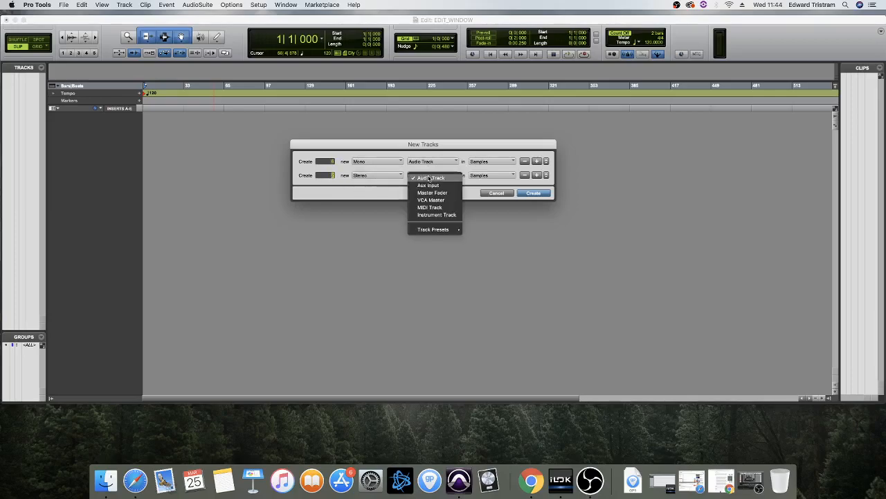
pyautogui.click(436, 212)
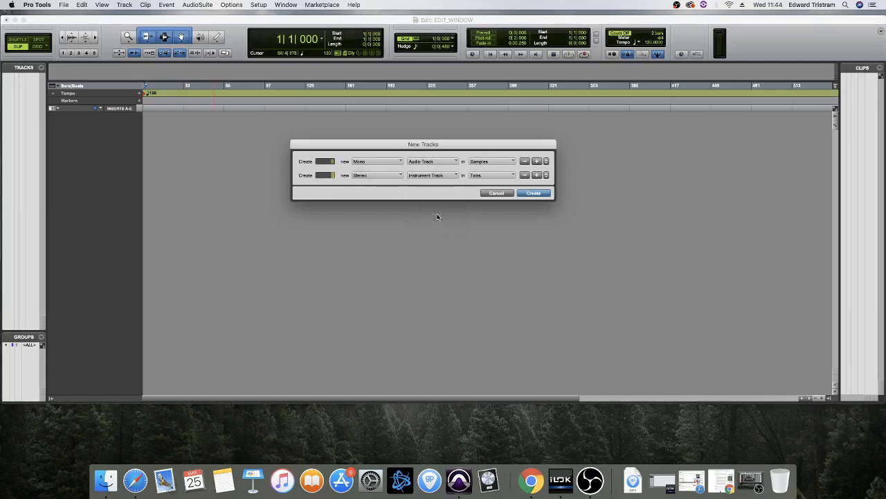
pyautogui.click(525, 175)
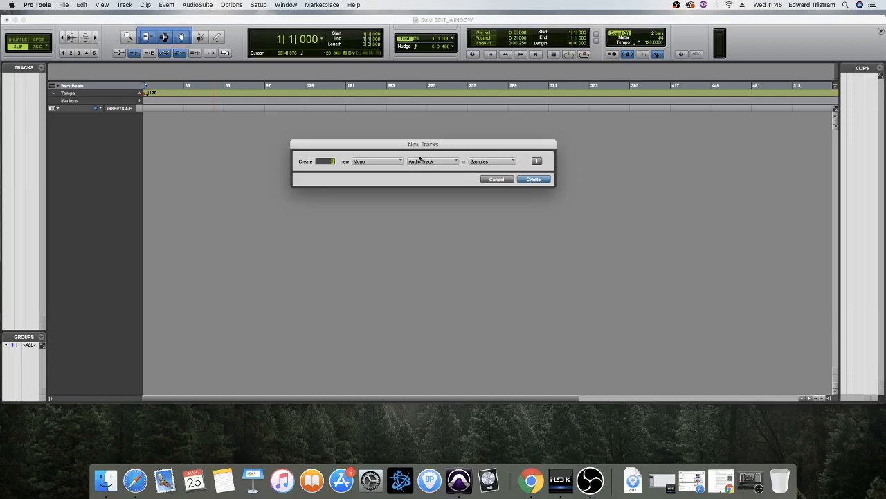
# - Cycle the new track's type through the alternatives and return it to a Mono Audio Track in Samples
pyautogui.press('super+Up')
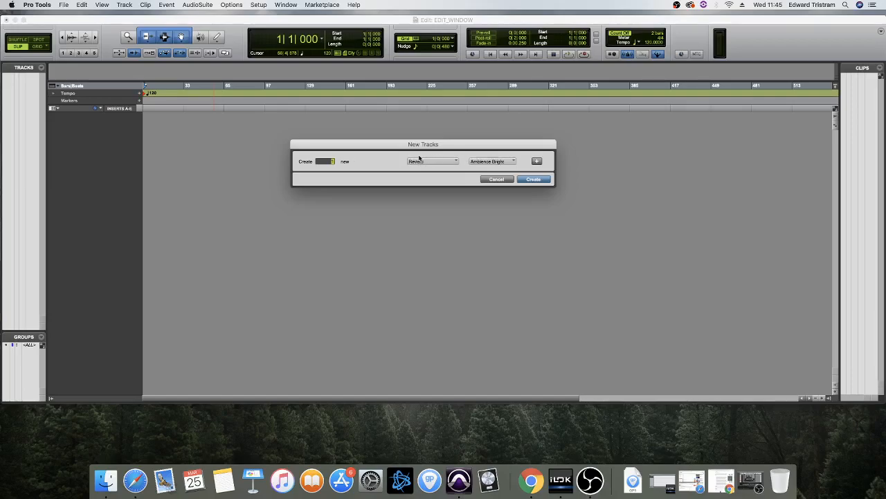
pyautogui.press('super+Down')
pyautogui.press('super+Down')
pyautogui.press('super+Down')
pyautogui.press('super+Down')
pyautogui.press('super+Up')
pyautogui.press('super+Up')
pyautogui.press('super+Up')
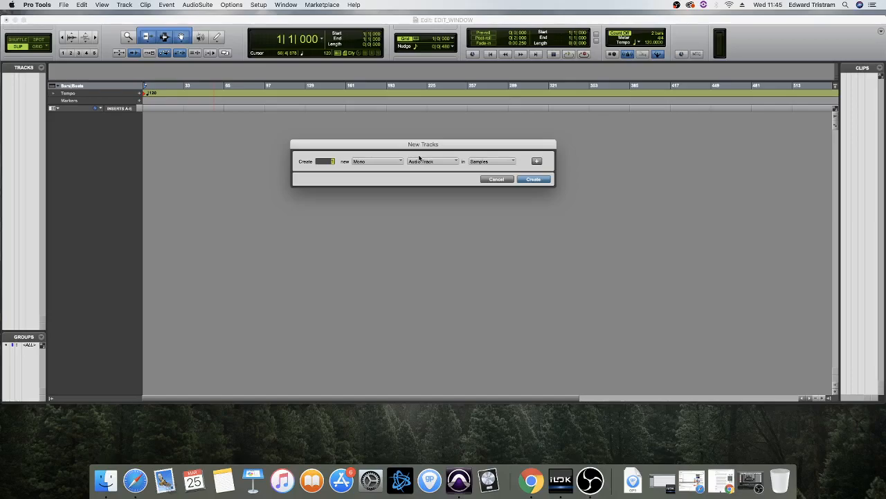
# - Review the channel format and timebase options of the new track, keeping Mono and Samples
pyautogui.click(366, 161)
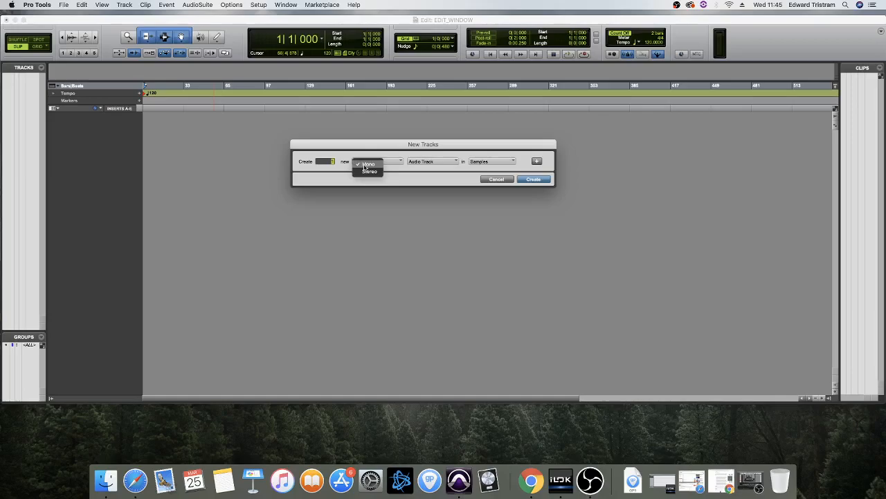
pyautogui.click(364, 167)
pyautogui.click(363, 165)
pyautogui.click(362, 155)
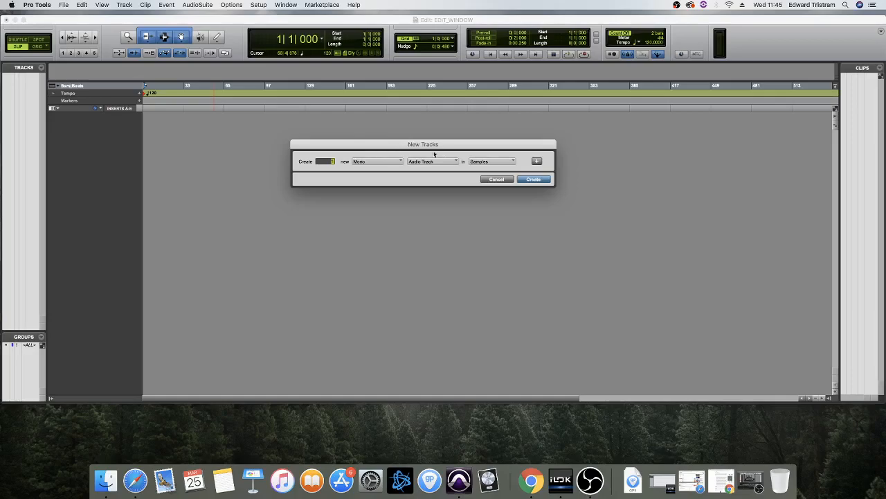
pyautogui.click(492, 165)
pyautogui.click(488, 153)
# - Add four more rows of mono audio tracks to the new tracks list and step back up to the first row's track count
pyautogui.click(537, 162)
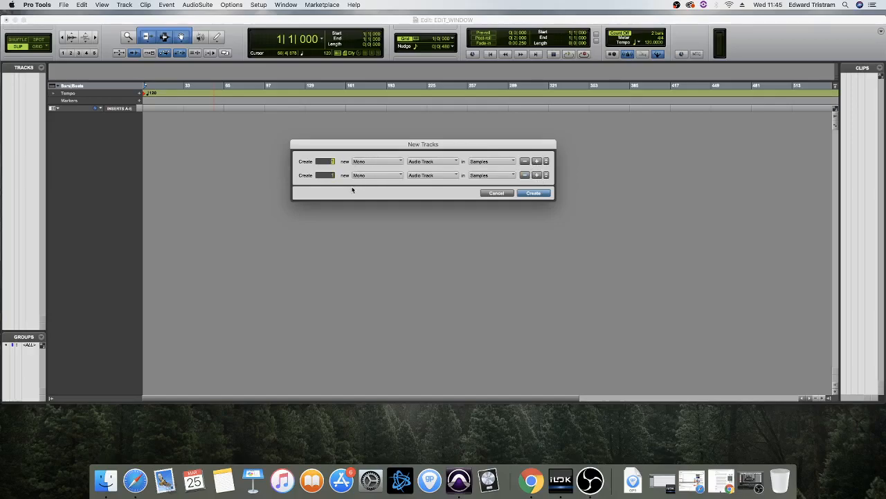
pyautogui.click(533, 175)
pyautogui.click(533, 174)
pyautogui.click(533, 174)
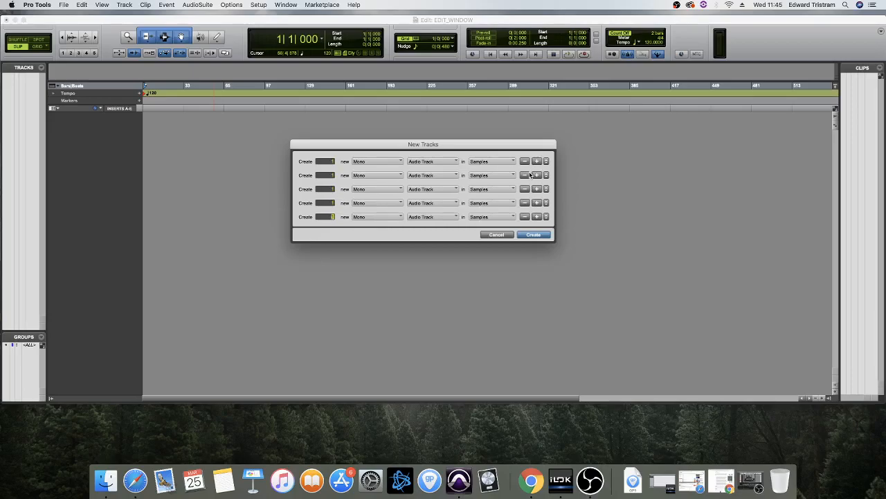
pyautogui.hotkey('shift', 'Tab')
pyautogui.hotkey('shift', 'Tab')
pyautogui.hotkey('shift', 'Tab')
pyautogui.hotkey('shift', 'Tab')
# - Remove the four extra rows from the new tracks list and create one Mono Audio Track in Samples
pyautogui.click(525, 216)
pyautogui.click(525, 203)
pyautogui.click(524, 189)
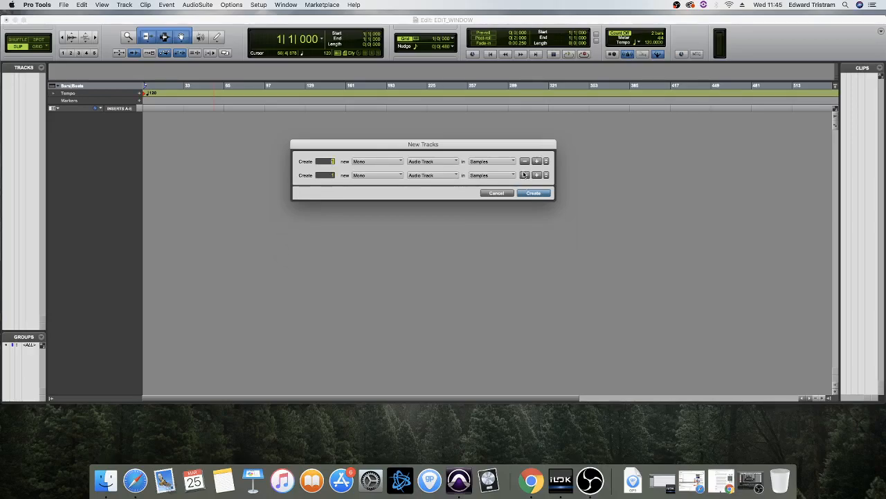
pyautogui.click(525, 175)
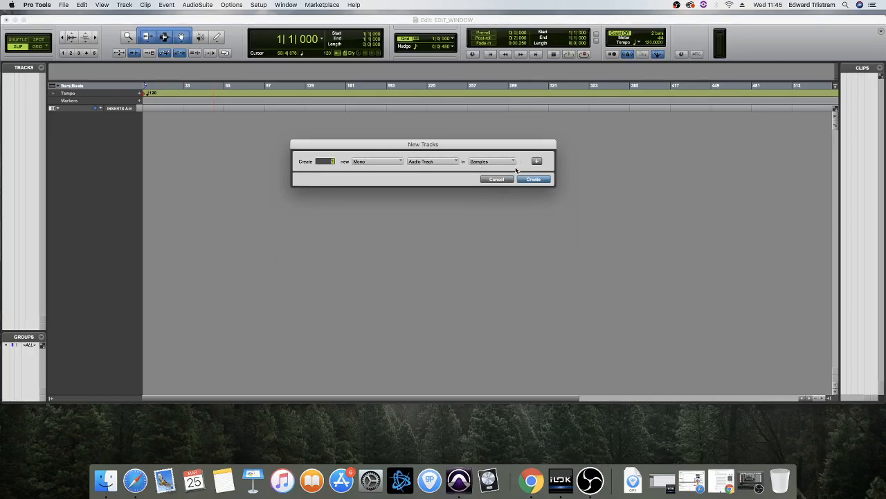
pyautogui.click(532, 179)
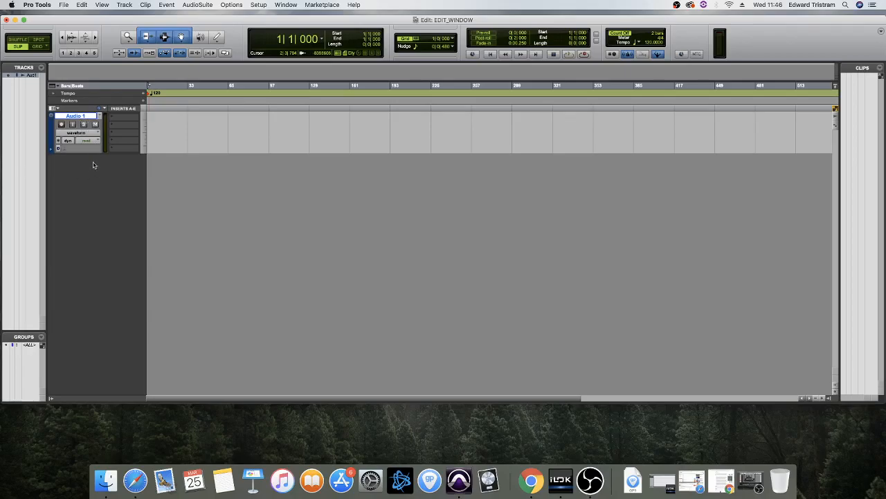
# - Show the Mix window and move it aside so the Edit window's track controls are visible next to it
pyautogui.click(278, 4)
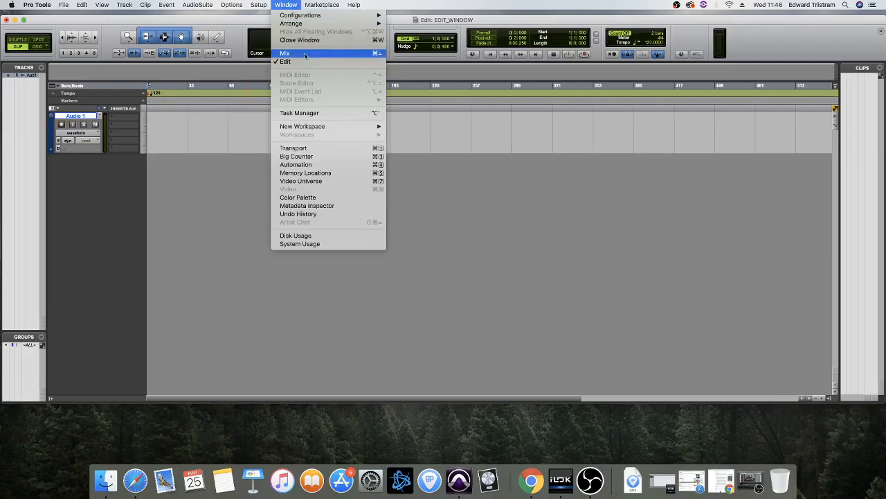
pyautogui.click(300, 50)
pyautogui.click(289, 4)
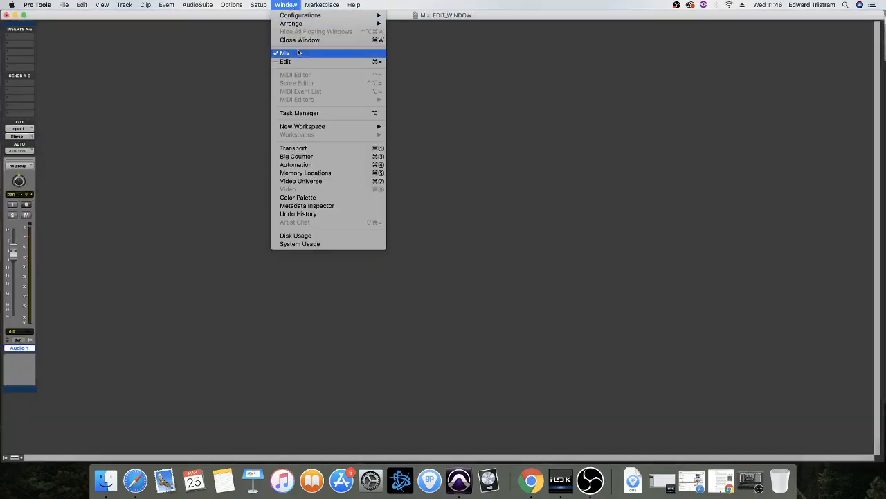
pyautogui.click(218, 17)
pyautogui.moveTo(216, 17); pyautogui.dragTo(444, 19)
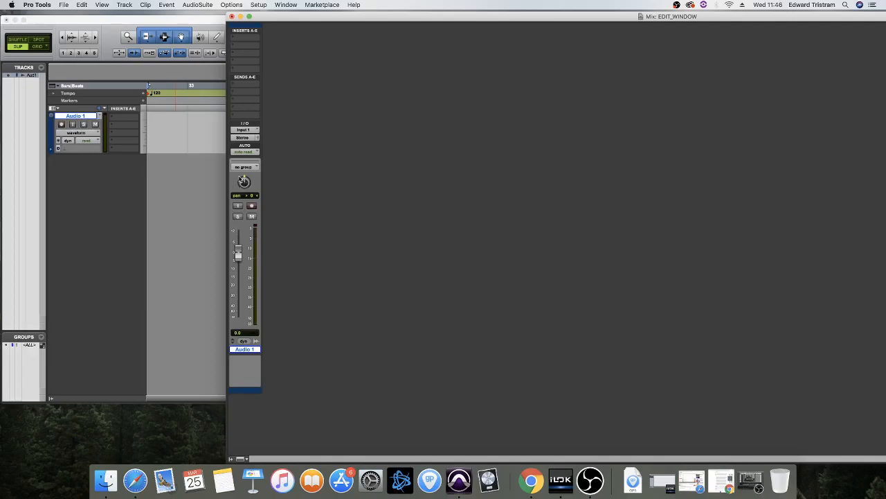
# - Add two more mono audio tracks below Audio 1 and arrange the Edit and Mix windows so both show the tracks
pyautogui.click(83, 166)
pyautogui.doubleClick(83, 167)
pyautogui.moveTo(283, 20); pyautogui.dragTo(279, 71)
pyautogui.moveTo(311, 19); pyautogui.dragTo(344, 32)
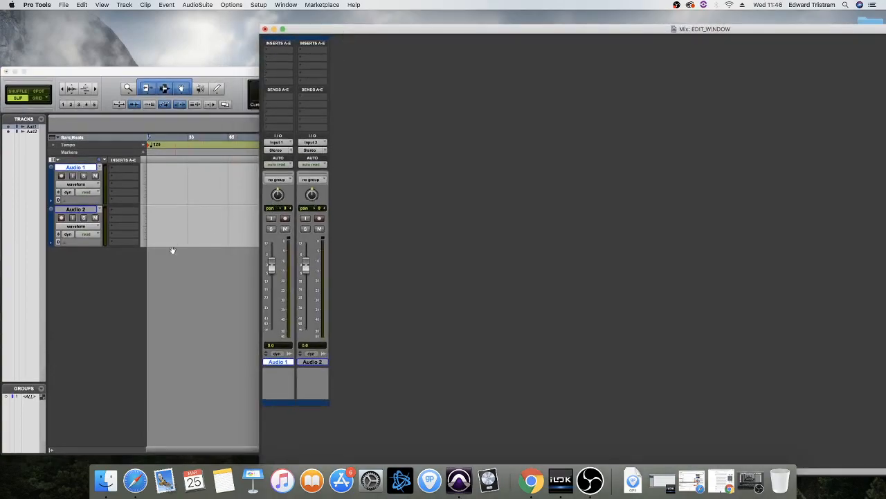
pyautogui.click(113, 266)
pyautogui.doubleClick(111, 267)
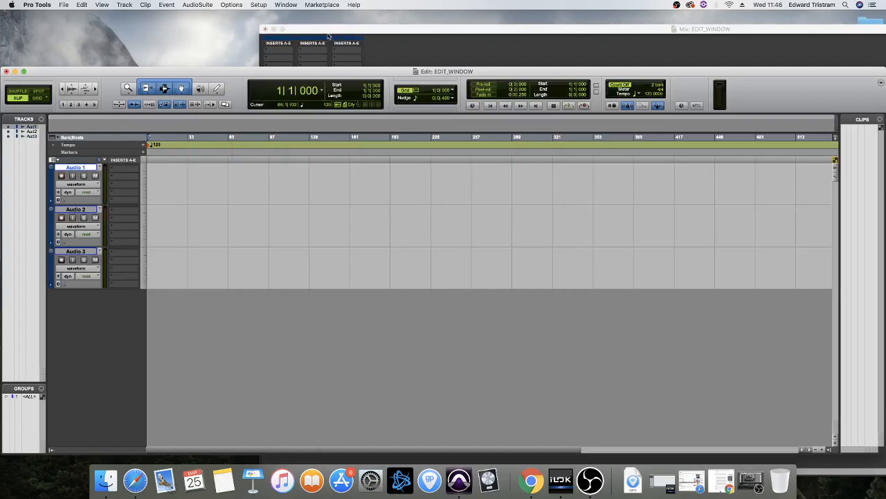
pyautogui.click(332, 42)
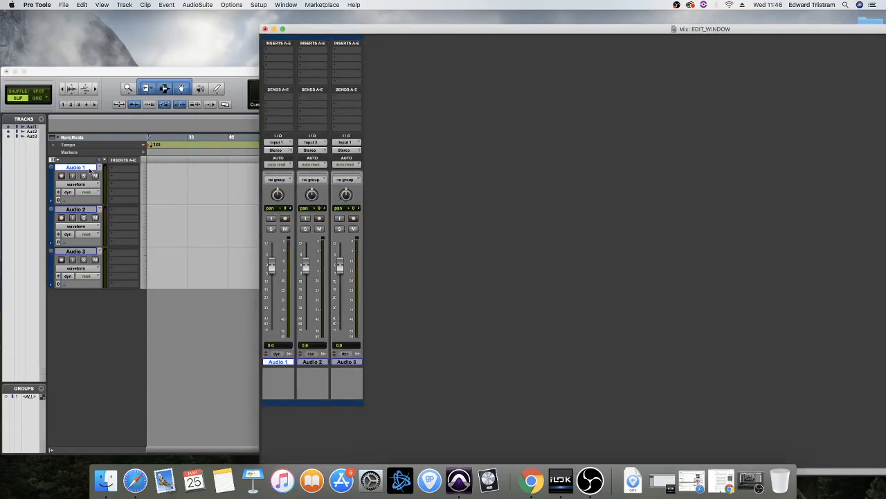
# - Select Audio 1 through Audio 3 together in the Edit window and delete all three tracks
pyautogui.click(89, 171)
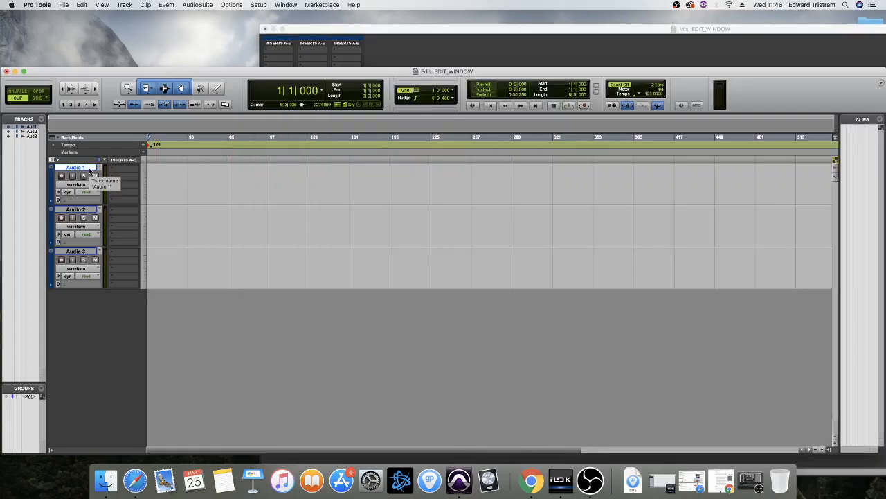
pyautogui.rightClick(89, 171)
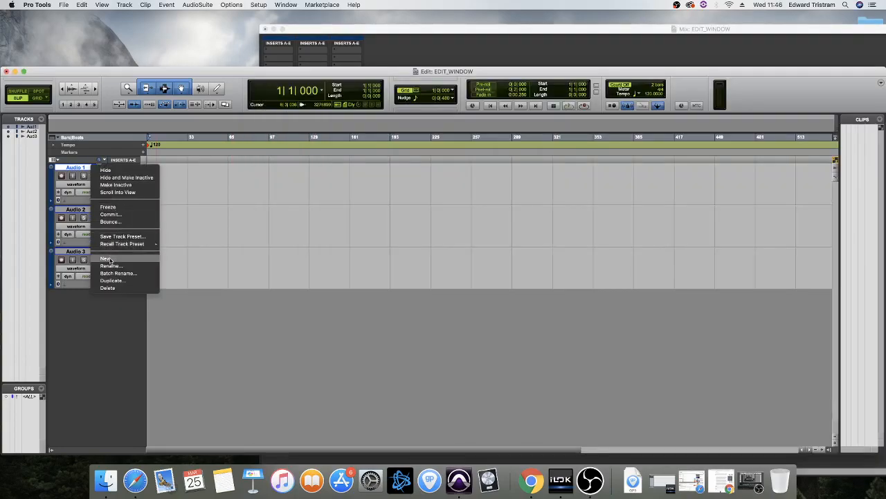
pyautogui.click(80, 170)
pyautogui.rightClick(85, 168)
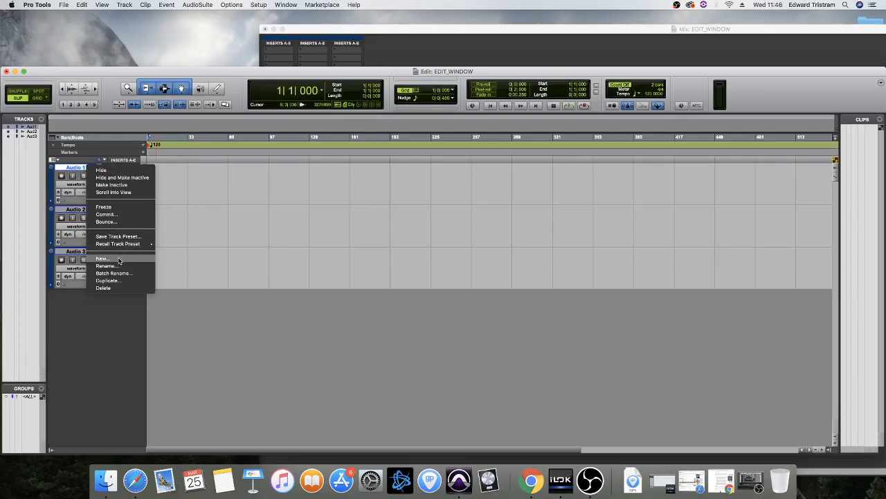
pyautogui.click(72, 170)
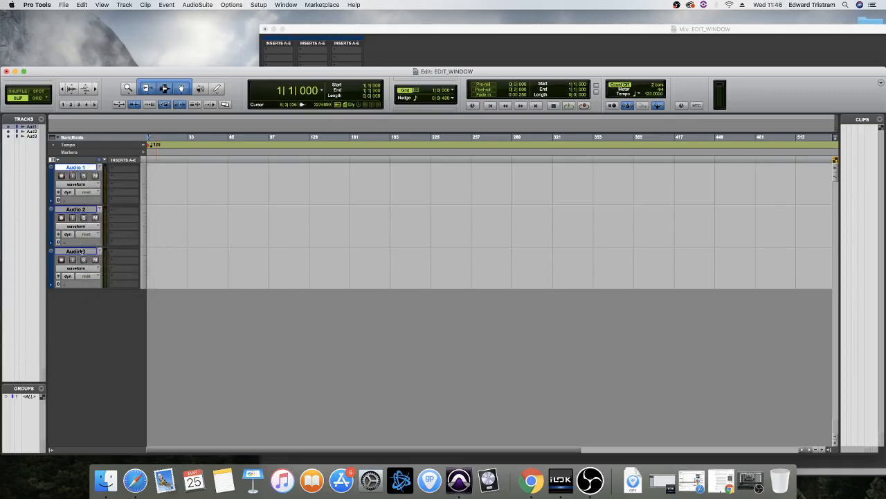
pyautogui.keyDown('shift'); pyautogui.click(81, 249); pyautogui.keyUp('shift')
pyautogui.rightClick(80, 250)
pyautogui.click(98, 372)
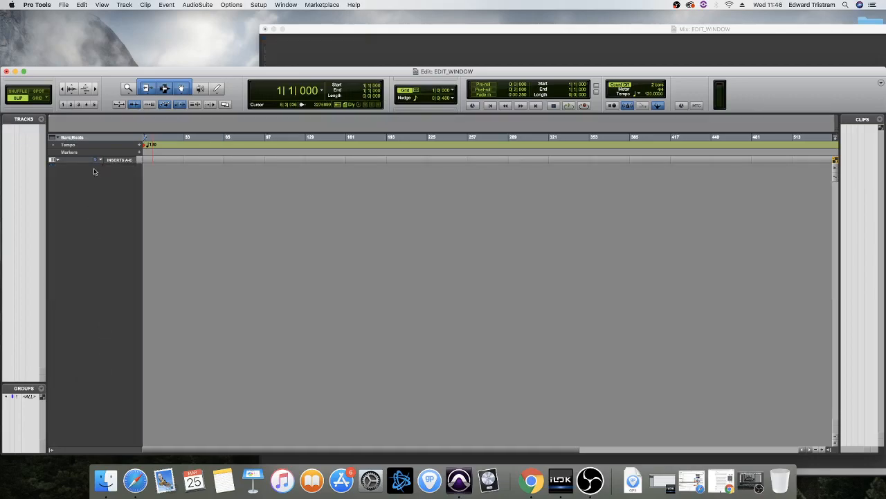
# - Add a mono audio track in the empty track area, check it in the Mix window and delete it
pyautogui.doubleClick(94, 171)
pyautogui.click(305, 31)
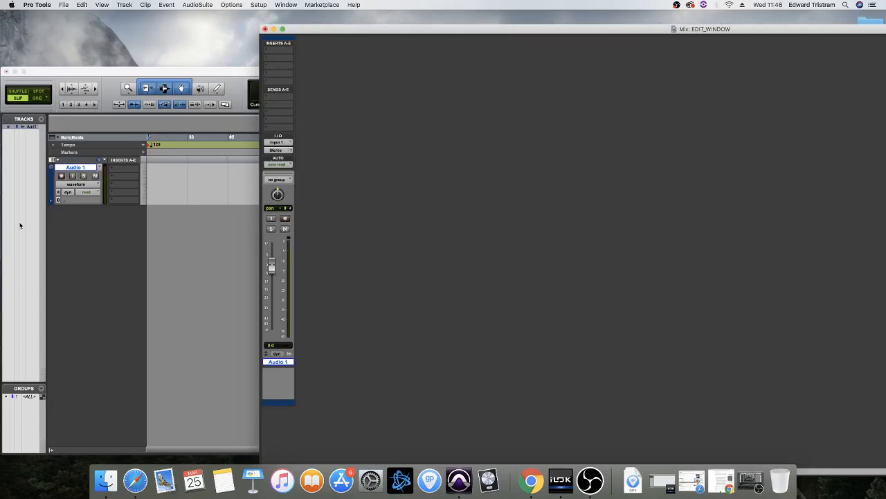
pyautogui.rightClick(80, 168)
pyautogui.click(100, 267)
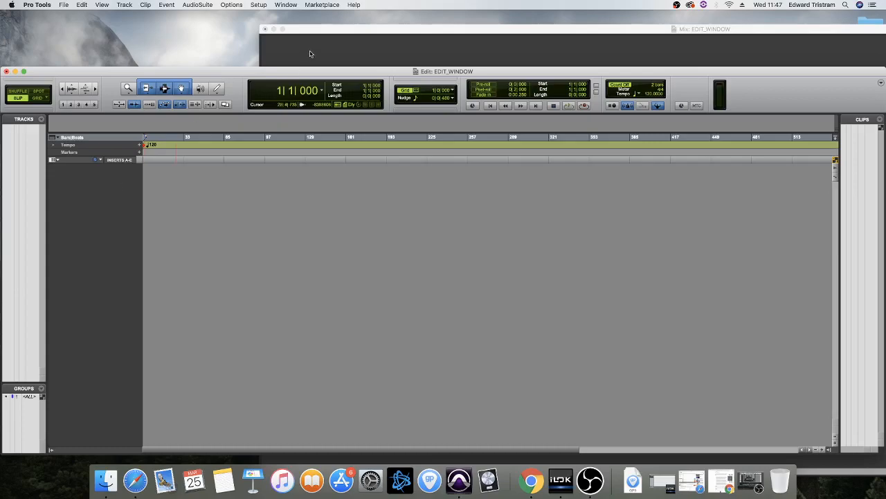
# - Create one new Stereo Audio Track and bring the Mix window forward, moved clear of the Edit window's track controls
pyautogui.click(119, 7)
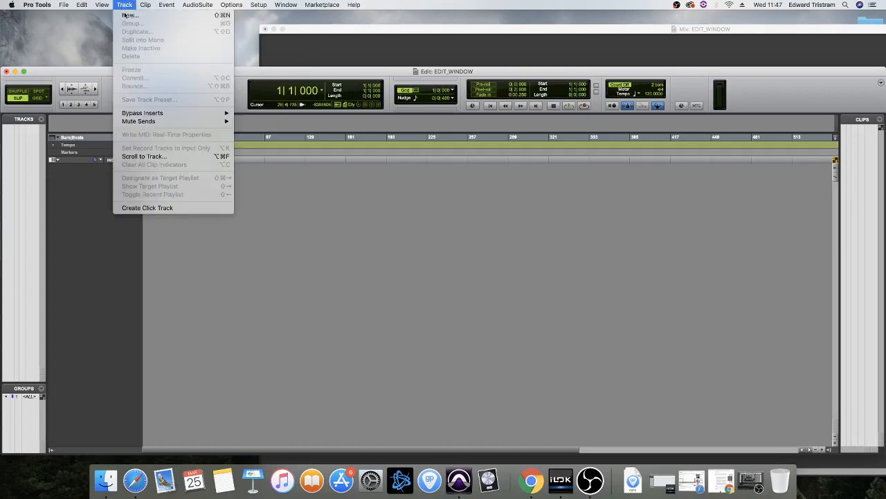
pyautogui.click(131, 16)
pyautogui.click(390, 169)
pyautogui.click(396, 179)
pyautogui.click(545, 185)
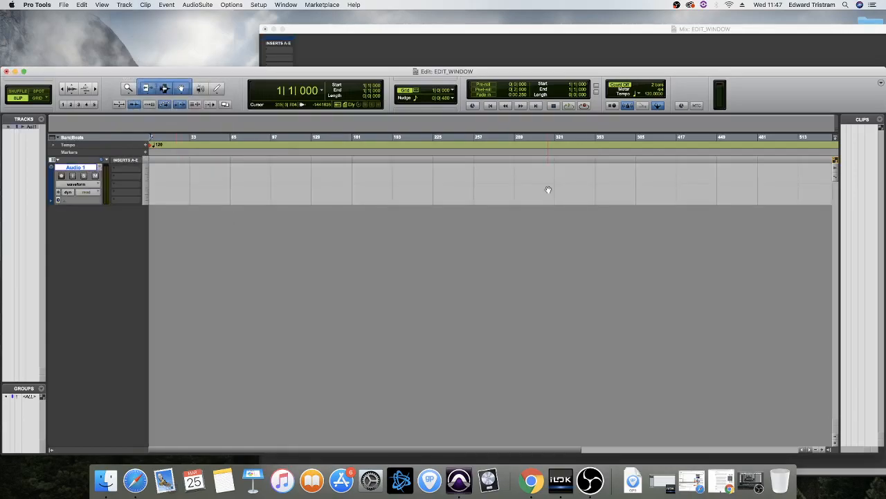
pyautogui.click(319, 30)
pyautogui.moveTo(319, 30); pyautogui.dragTo(356, 30)
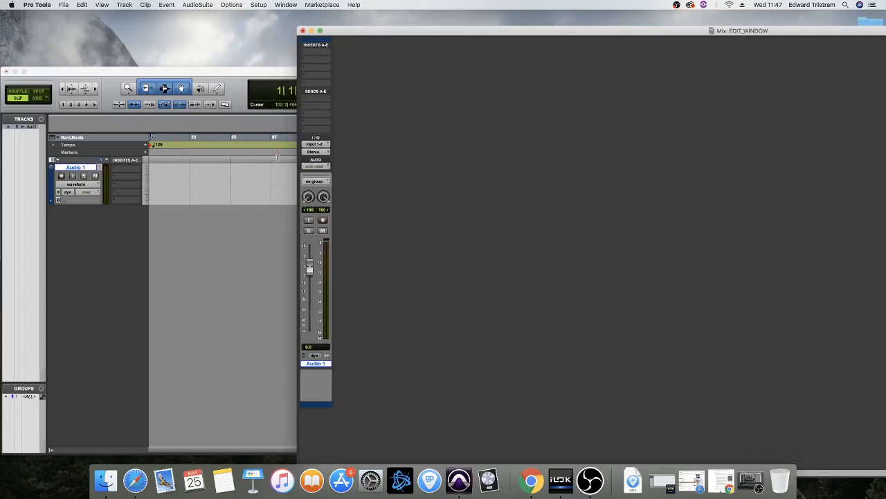
# - Add a second stereo audio track below Audio 1, view it in the Mix window and delete it
pyautogui.doubleClick(107, 228)
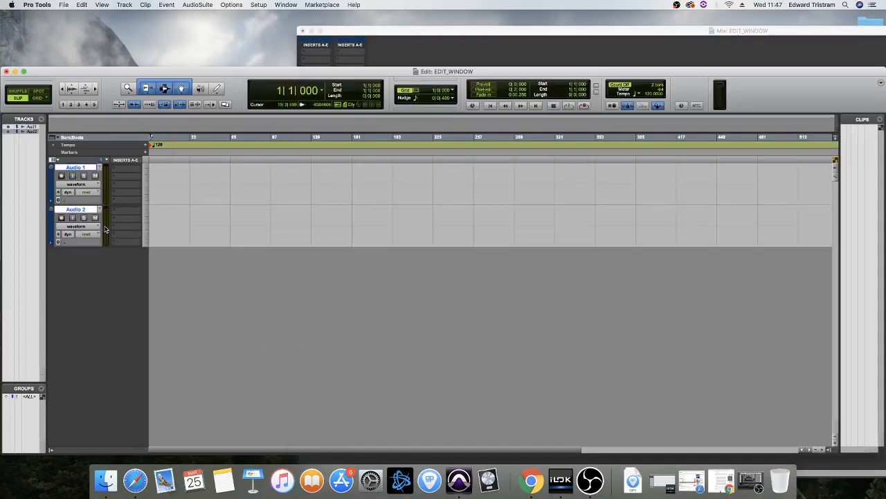
pyautogui.click(374, 36)
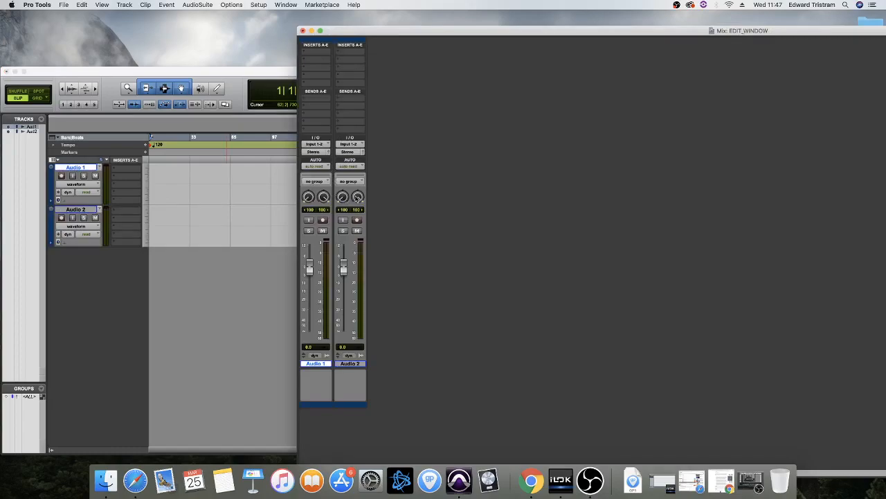
pyautogui.click(101, 212)
pyautogui.rightClick(94, 209)
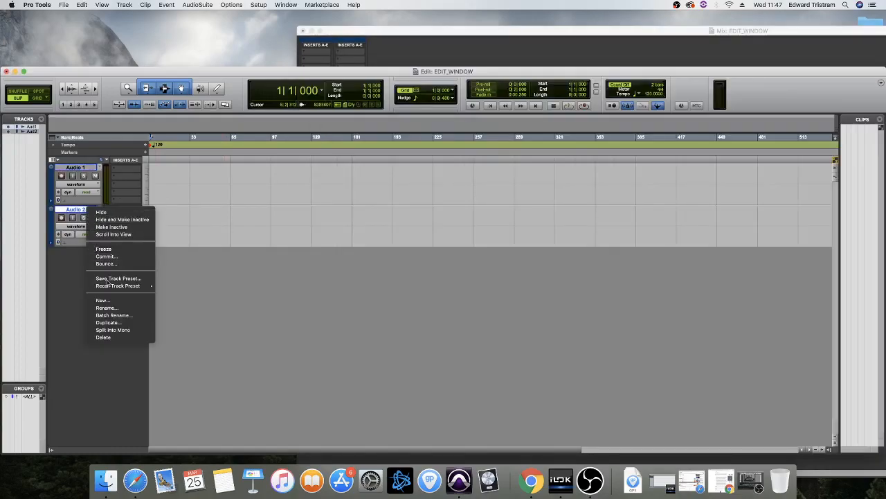
pyautogui.click(104, 337)
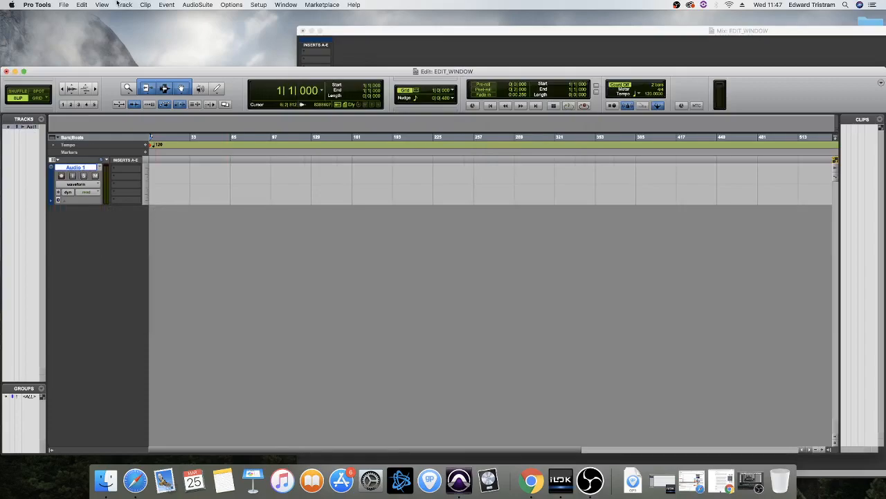
# - Create a new Stereo Instrument Track below Audio 1 and bring the Mix window forward to show its channel strip
pyautogui.click(190, 5)
pyautogui.moveTo(145, 5)
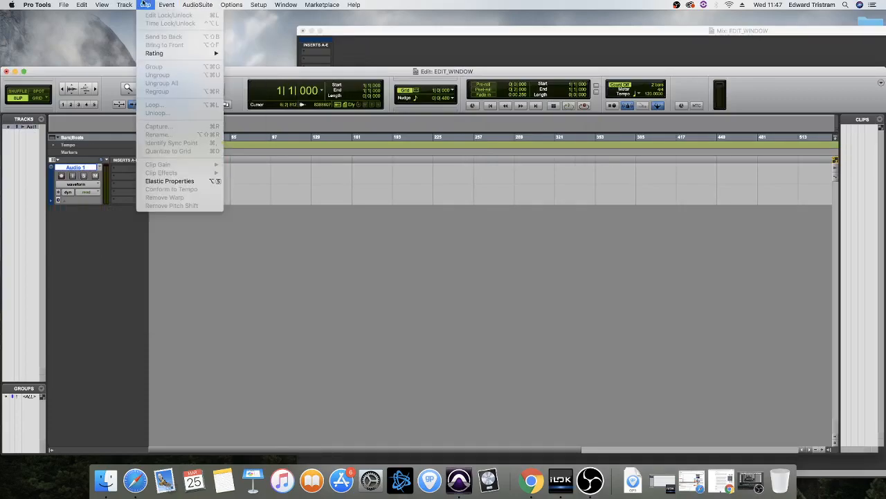
pyautogui.click(128, 15)
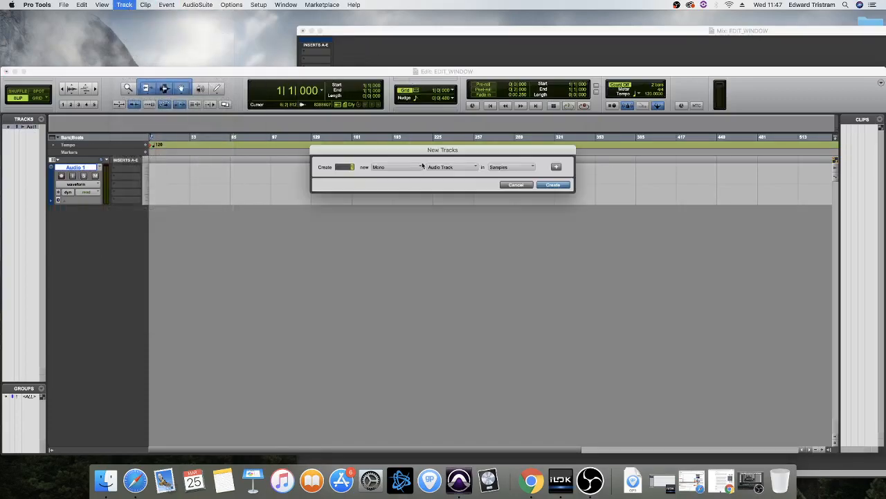
pyautogui.click(447, 168)
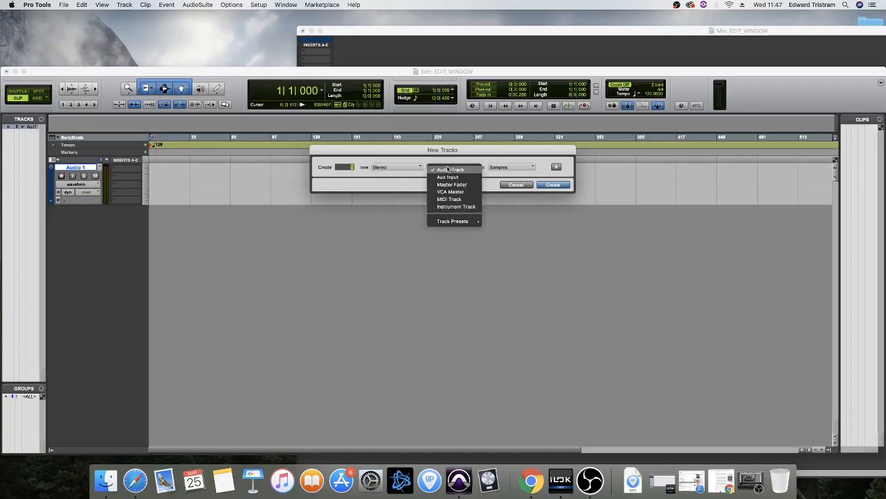
pyautogui.click(456, 207)
pyautogui.click(552, 184)
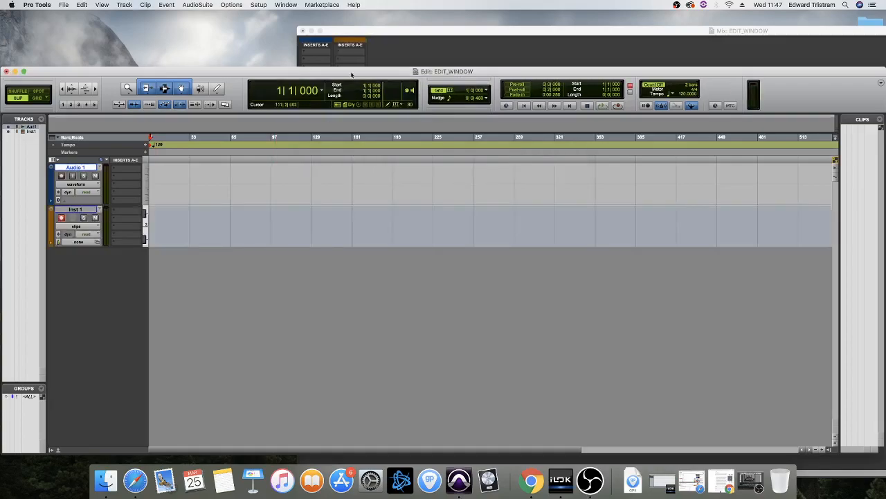
pyautogui.press('super+equal')
pyautogui.click(357, 219)
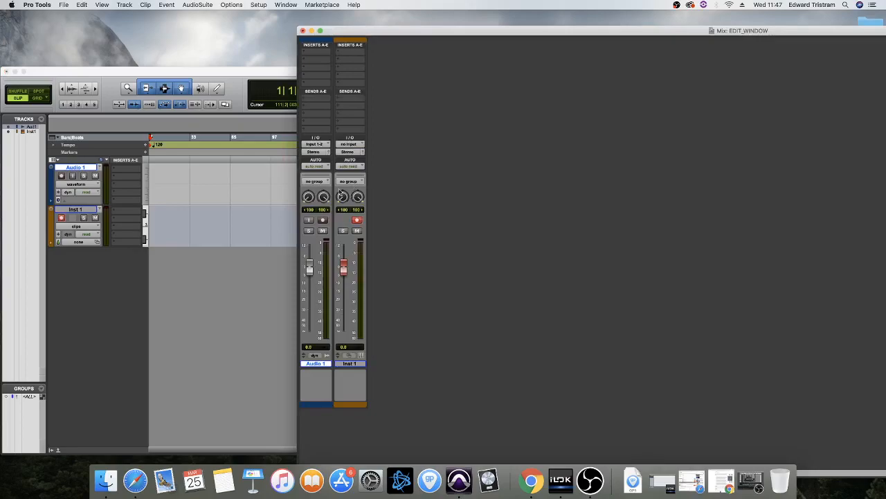
# - Add another stereo audio track below Inst 1, compare it in the Mix window and select it in the Edit window
pyautogui.click(90, 210)
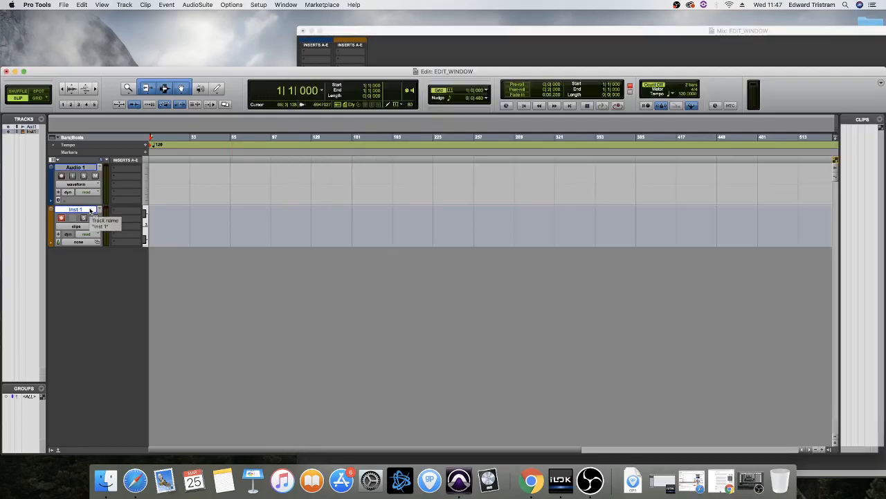
pyautogui.click(349, 26)
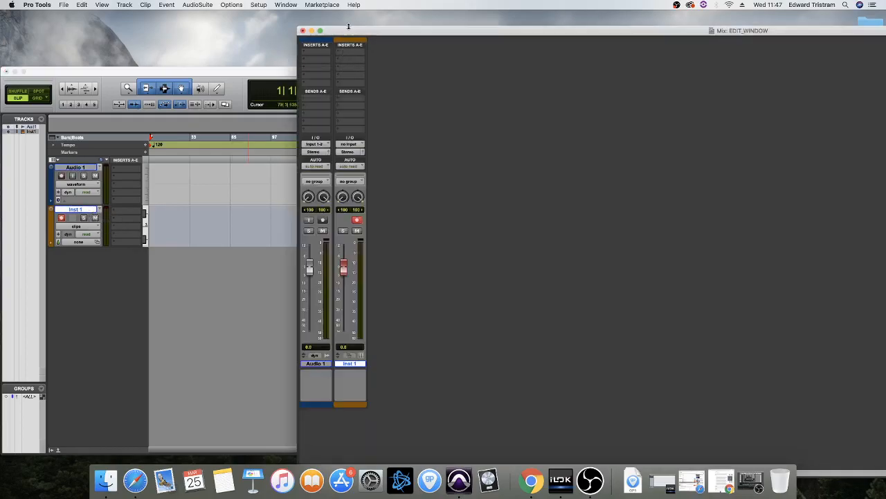
pyautogui.doubleClick(97, 266)
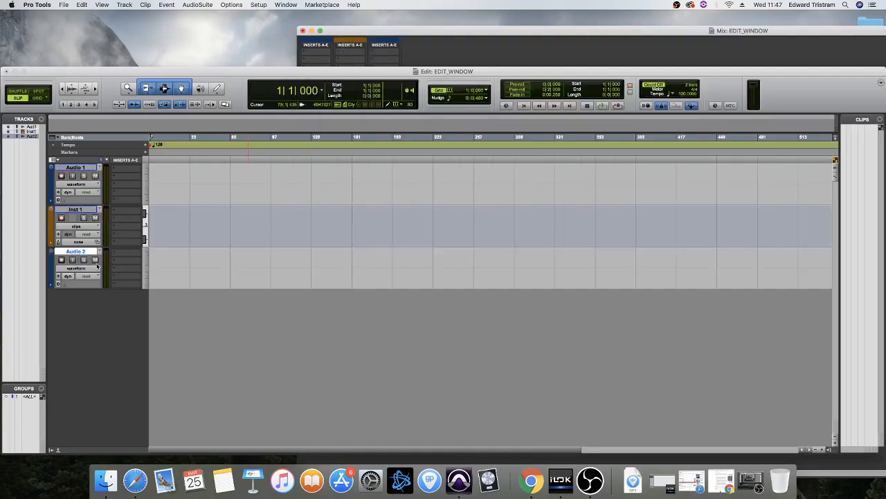
pyautogui.click(472, 31)
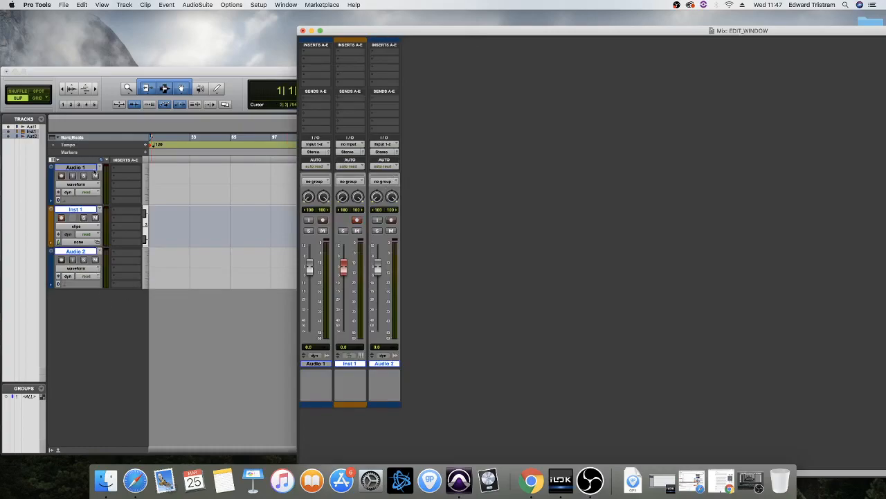
pyautogui.click(93, 167)
pyautogui.click(92, 257)
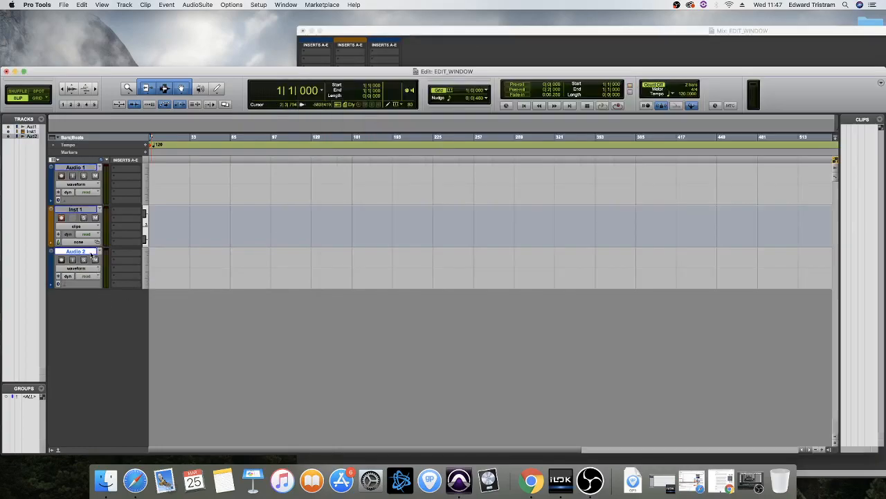
# - Create a new Mono Instrument Track in Ticks below Audio 2, select it and bring the Mix window forward to show its channel strip
pyautogui.click(124, 5)
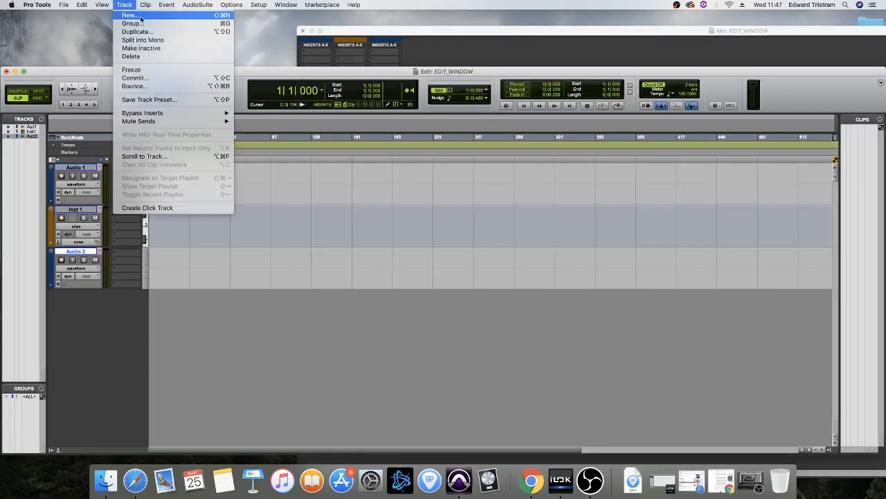
pyautogui.click(130, 14)
pyautogui.click(450, 167)
pyautogui.click(431, 194)
pyautogui.click(401, 167)
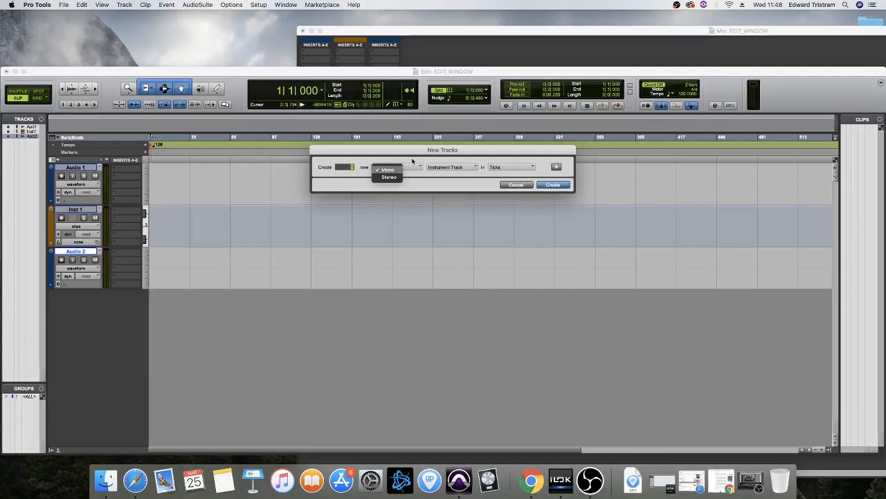
pyautogui.click(413, 161)
pyautogui.click(552, 185)
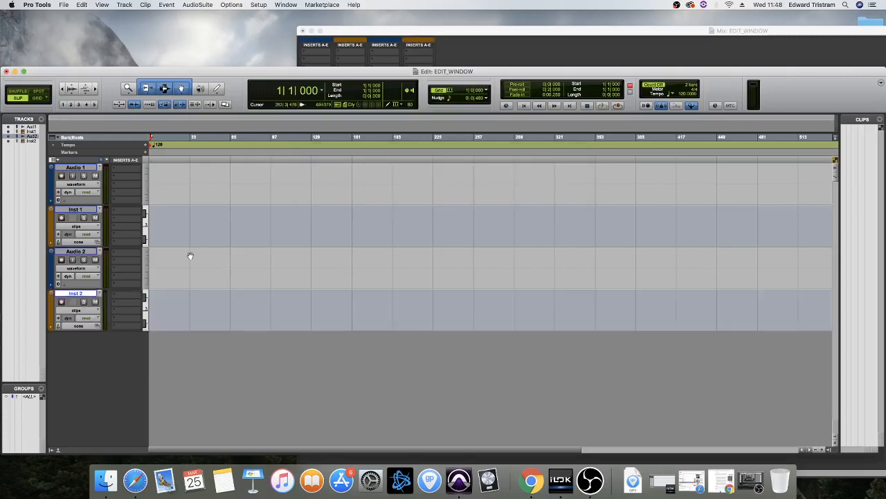
pyautogui.click(82, 293)
pyautogui.moveTo(417, 30); pyautogui.dragTo(404, 18)
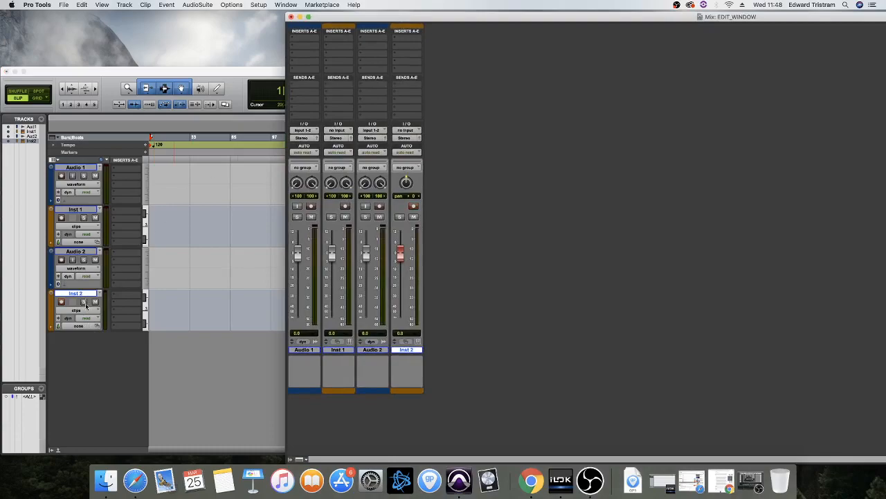
# - Quickly add a mono audio track below Inst 2 and view its channel strip in the Mix window
pyautogui.click(82, 345)
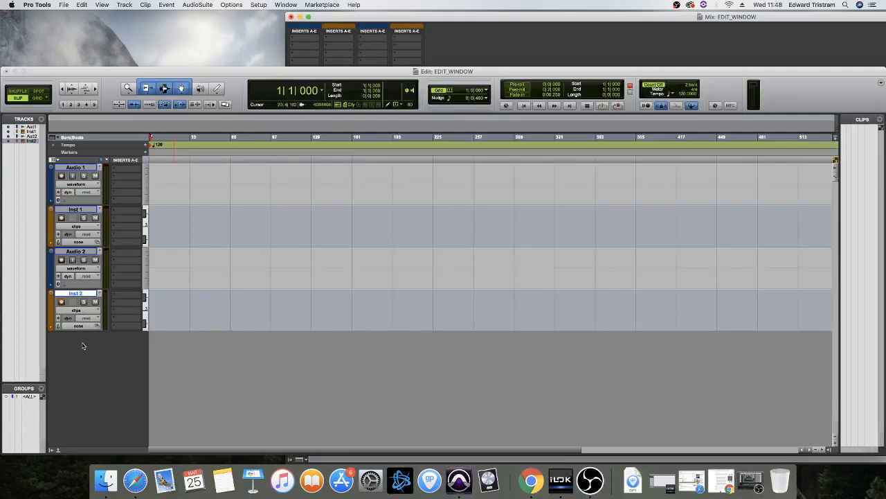
pyautogui.keyDown('super'); pyautogui.doubleClick(83, 346); pyautogui.keyUp('super')
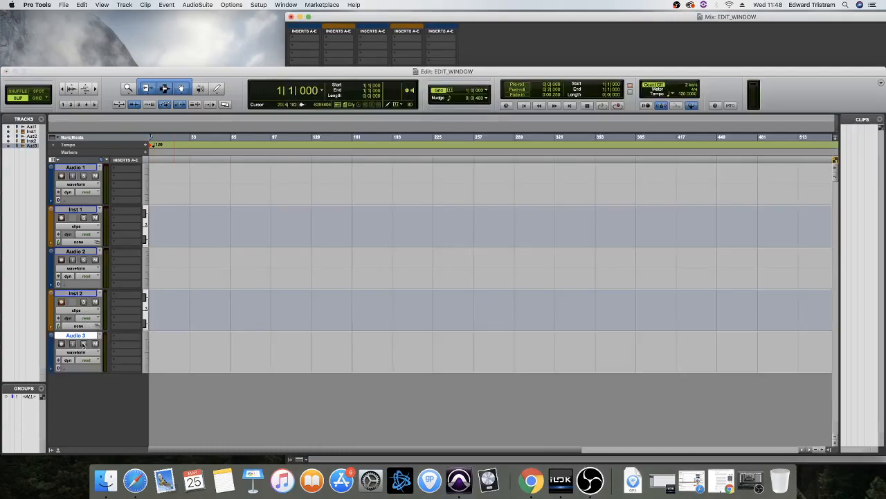
pyautogui.click(460, 19)
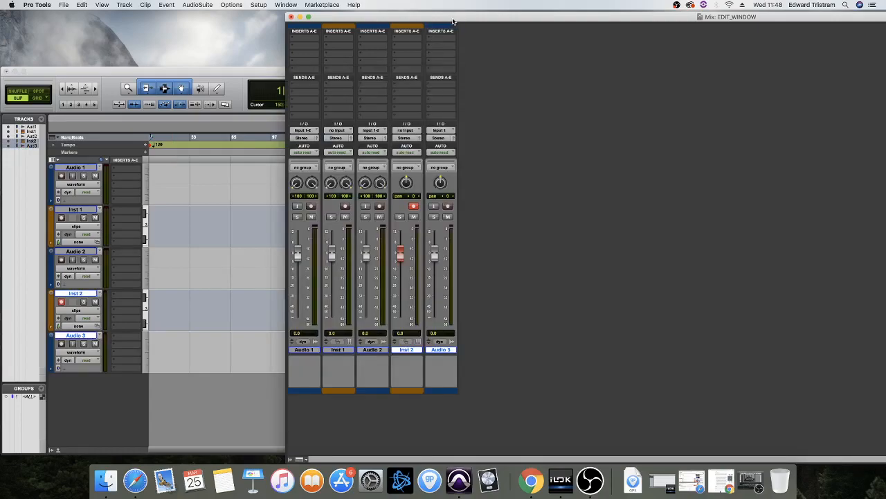
# - Select all tracks from Audio 1 through Audio 3 in the Edit window and delete them
pyautogui.click(88, 169)
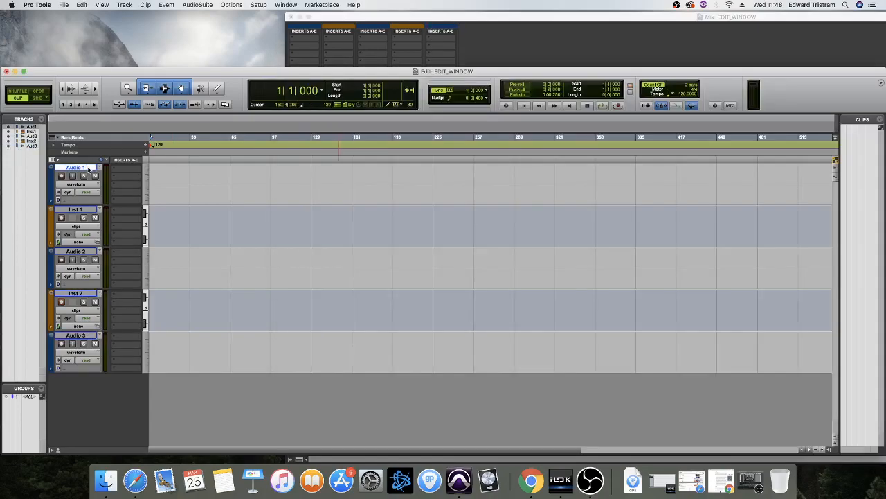
pyautogui.keyDown('shift'); pyautogui.click(90, 336); pyautogui.keyUp('shift')
pyautogui.rightClick(89, 335)
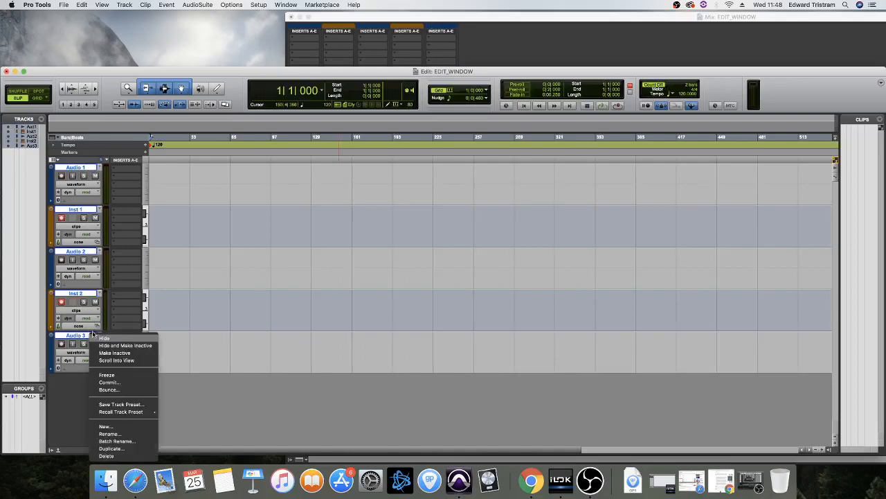
pyautogui.click(114, 455)
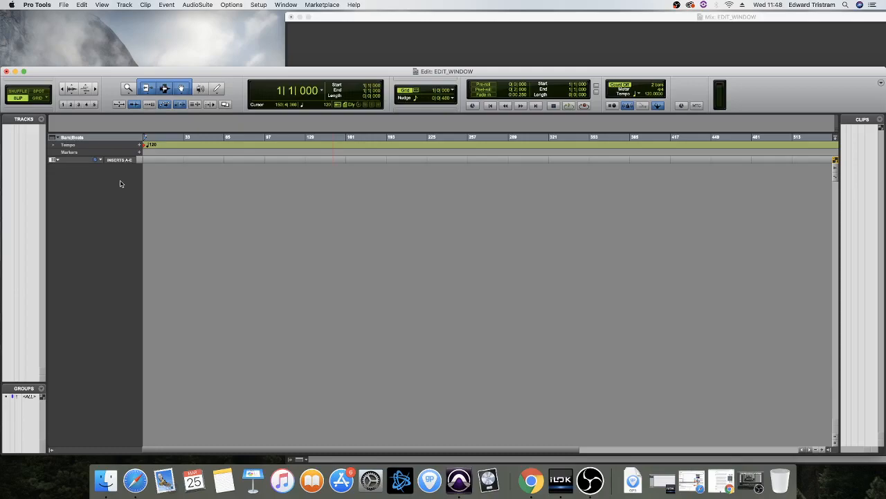
# - Create one new Stereo Audio Track in Samples in the empty session
pyautogui.press('super+shift+n')
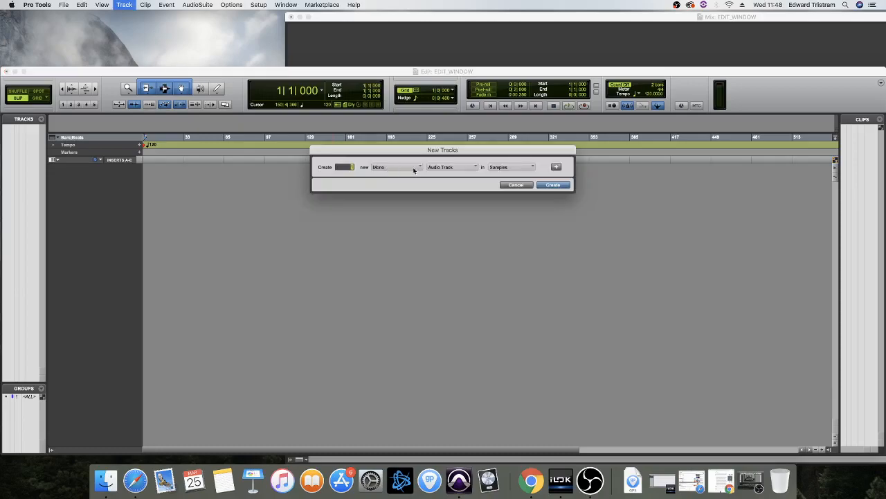
pyautogui.click(403, 169)
pyautogui.click(398, 179)
pyautogui.click(552, 185)
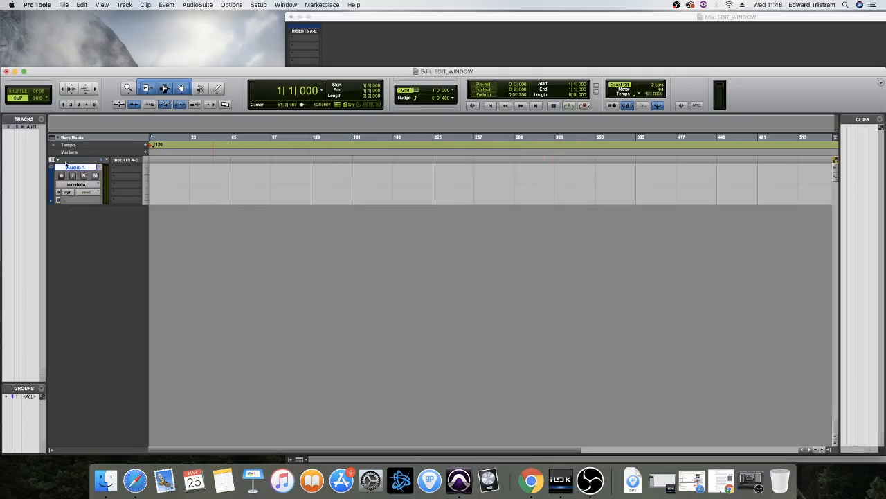